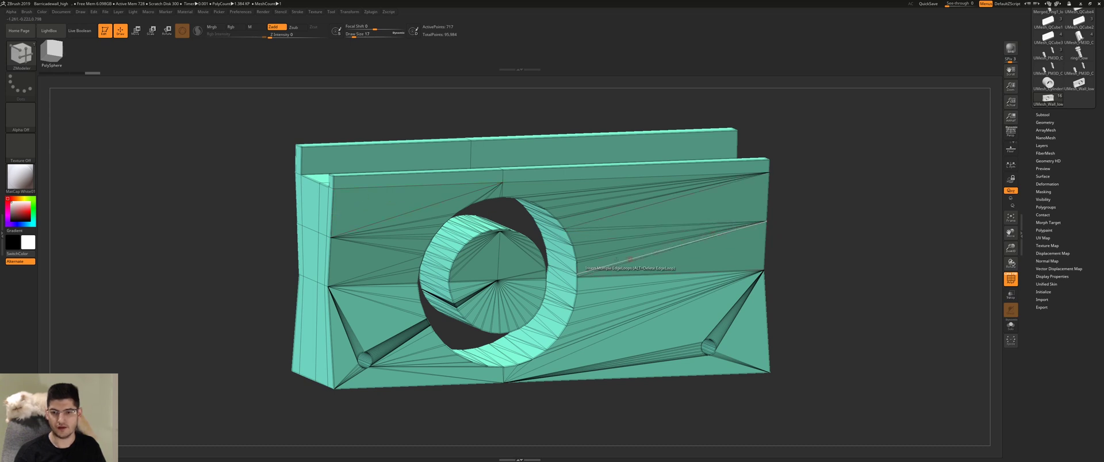
Split the wall mesh into polygroups by face normals.
drag(895, 374, 819, 325)
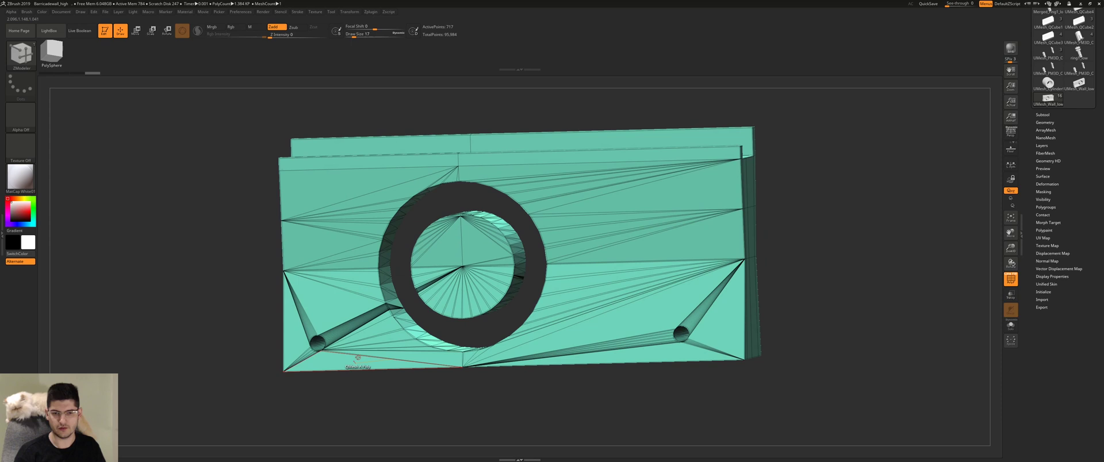
mouse_move(219, 317)
mouse_down()
mouse_move(217, 304)
mouse_move(217, 316)
mouse_up()
drag(201, 217, 229, 246)
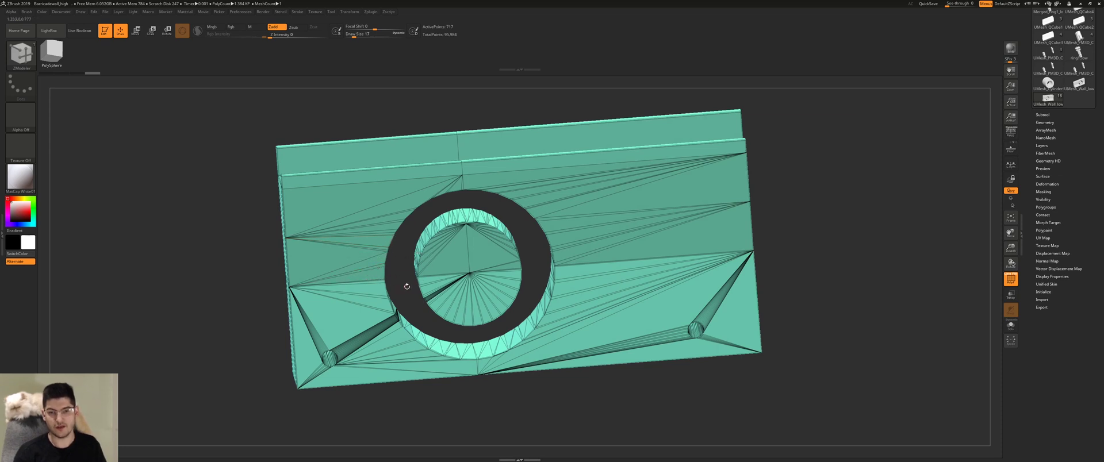
drag(410, 286, 405, 280)
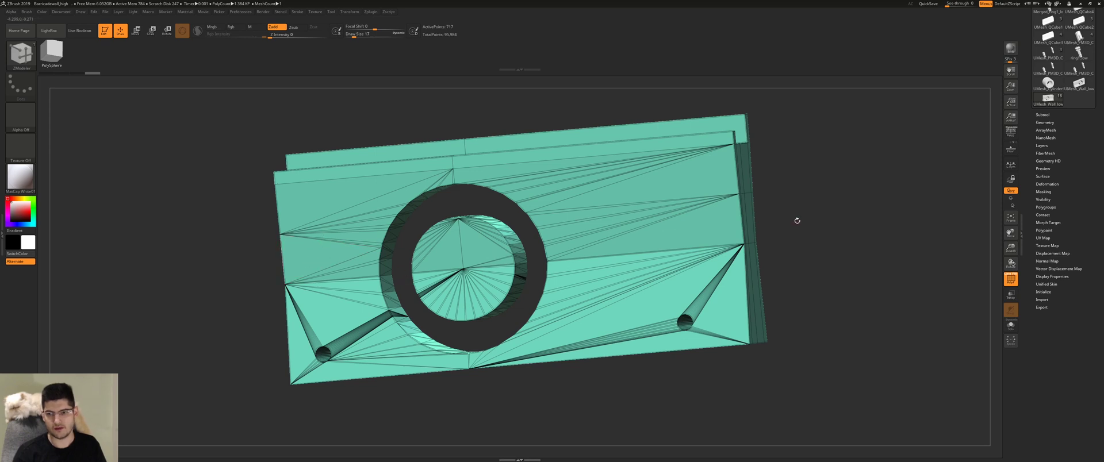
drag(793, 222, 775, 235)
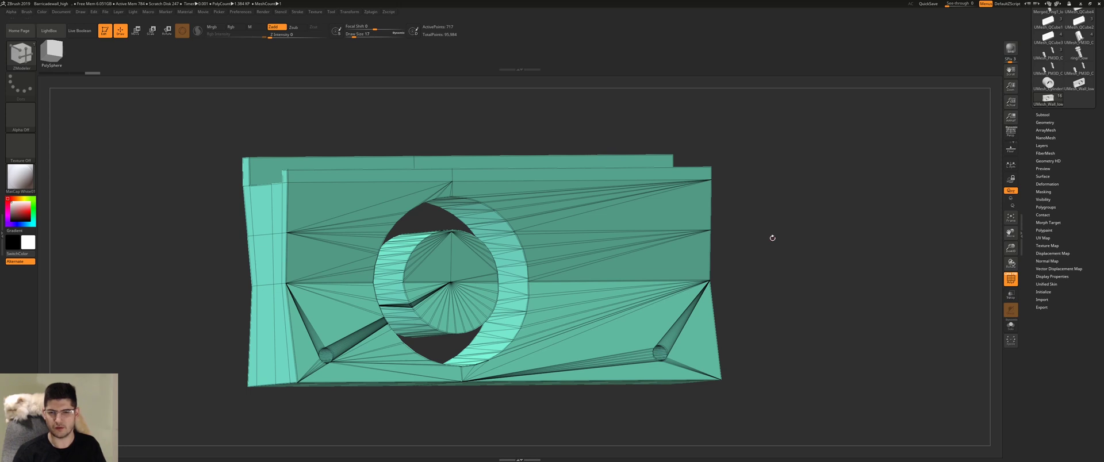
drag(769, 240, 880, 288)
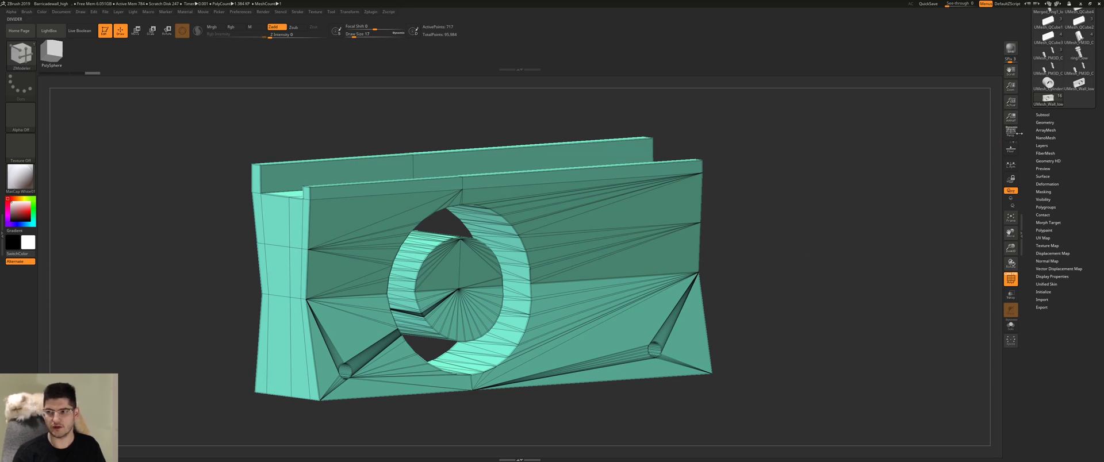
click(1052, 206)
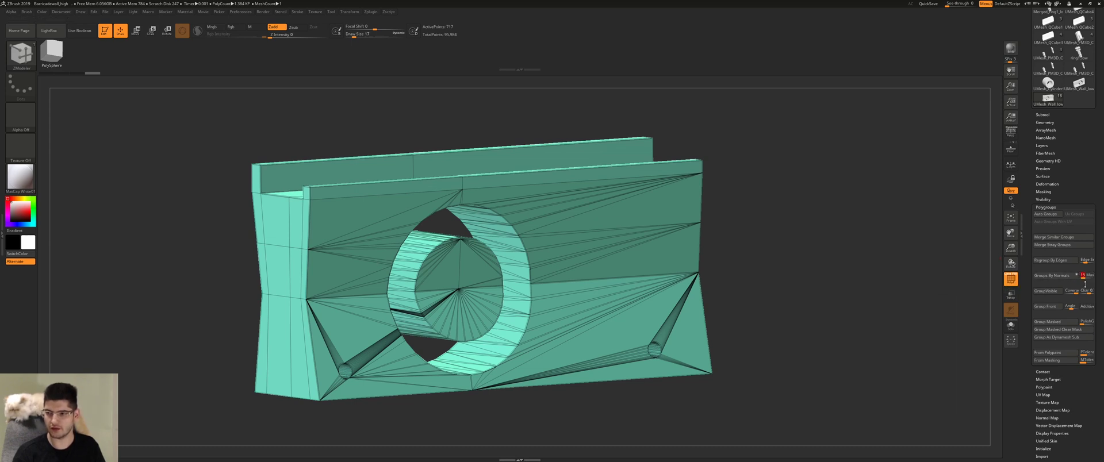
click(1047, 276)
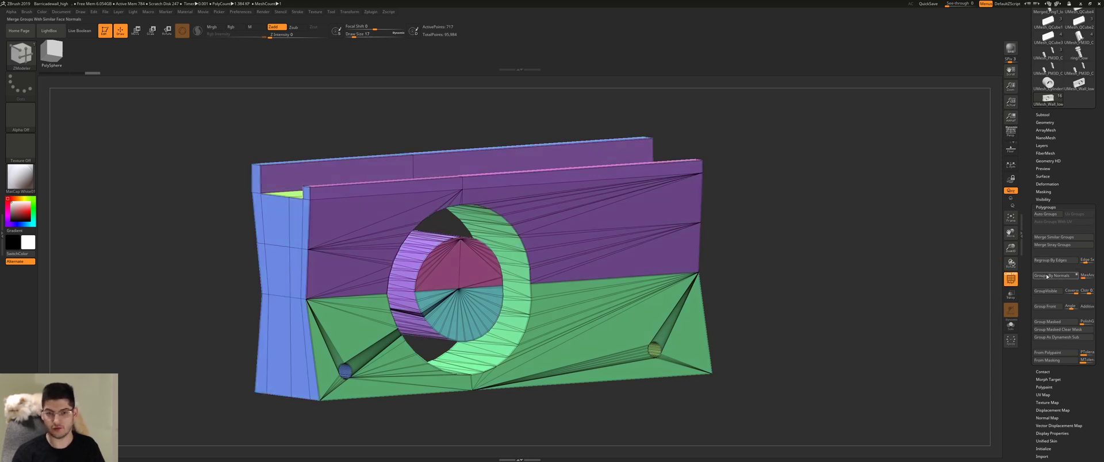
Examine the wall's polygroups on the front, ends and top channel, comparing the surface with and without the polyframe.
alt+drag(767, 288, 624, 256)
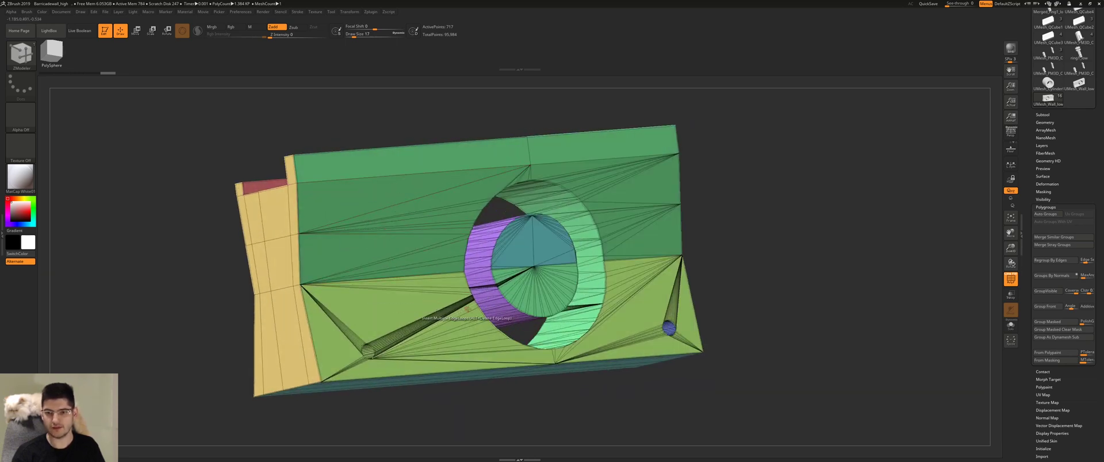
drag(164, 246, 311, 280)
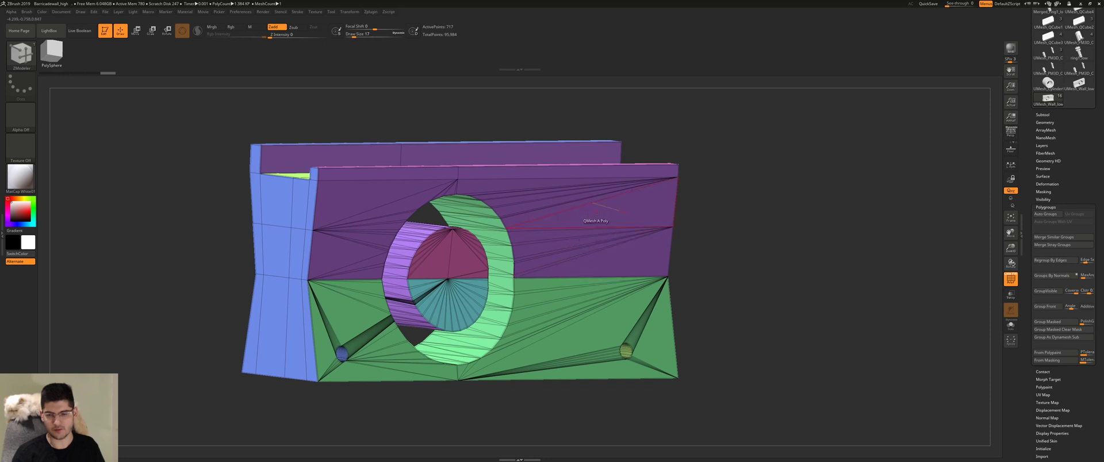
drag(716, 301, 853, 294)
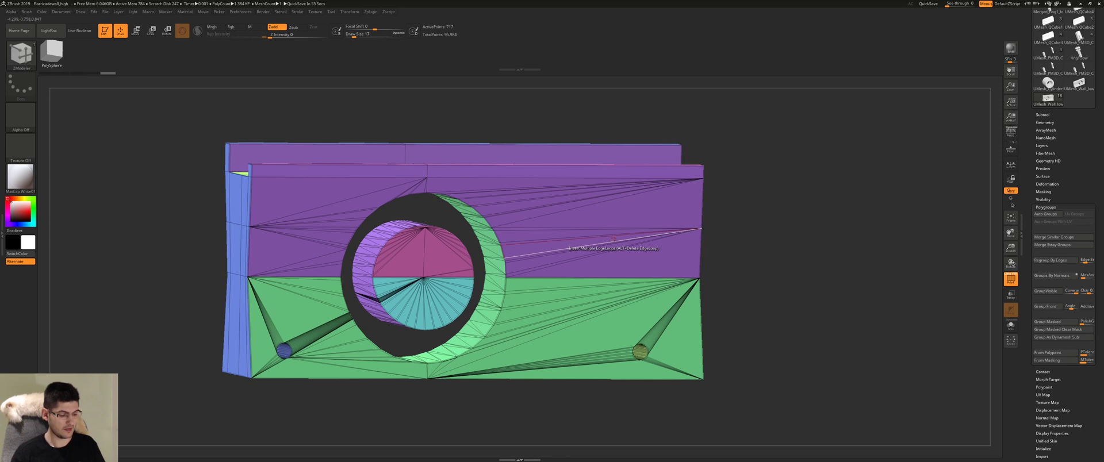
key(shift)
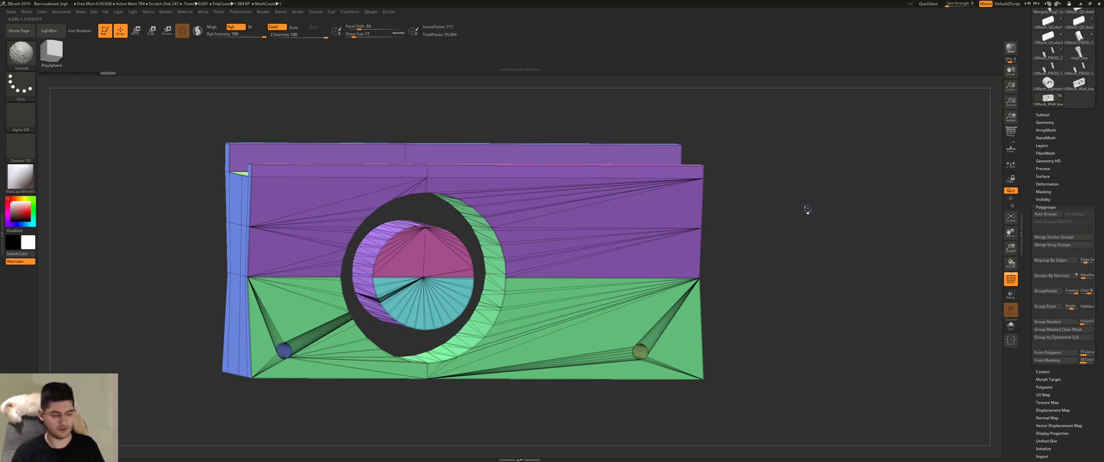
key(shift+f)
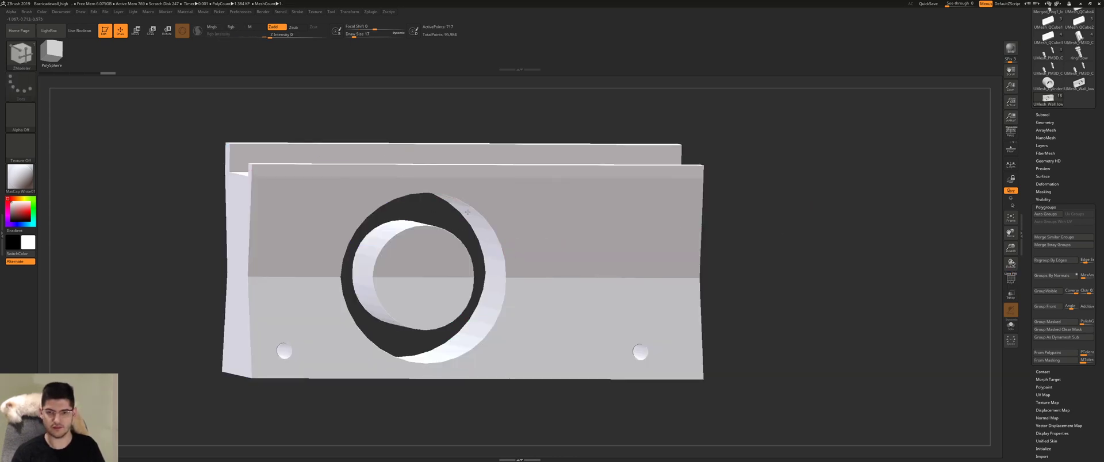
mouse_move(727, 242)
mouse_down()
mouse_move(670, 243)
mouse_move(718, 246)
mouse_up()
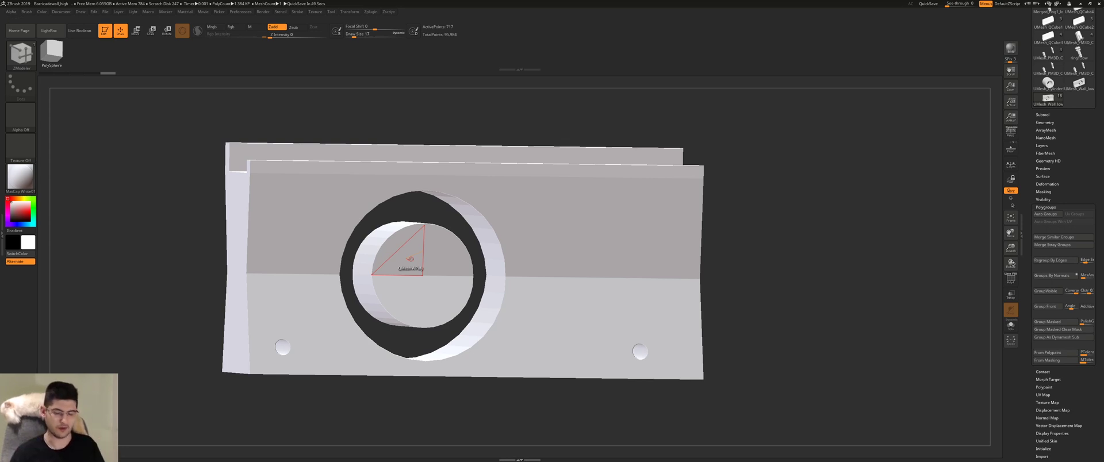
key(shift+f)
drag(817, 278, 710, 280)
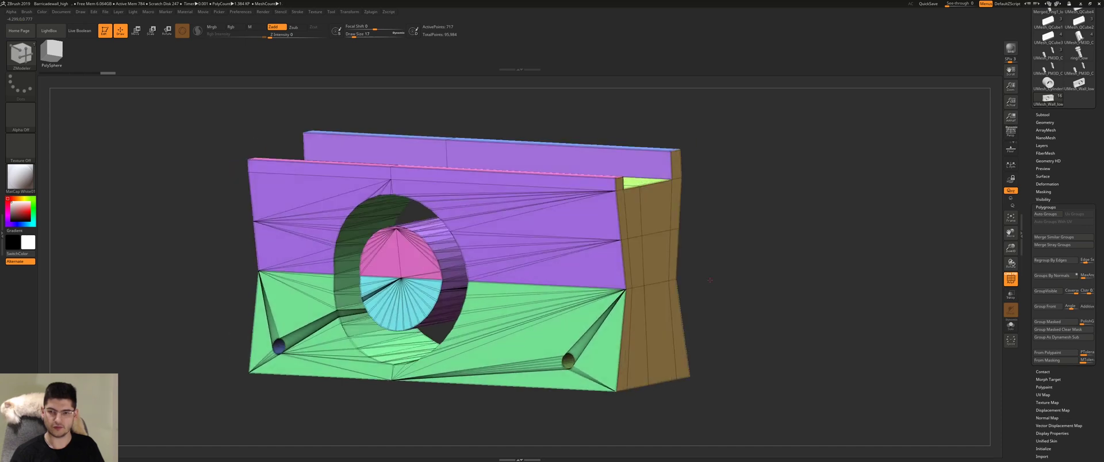
drag(767, 180, 772, 202)
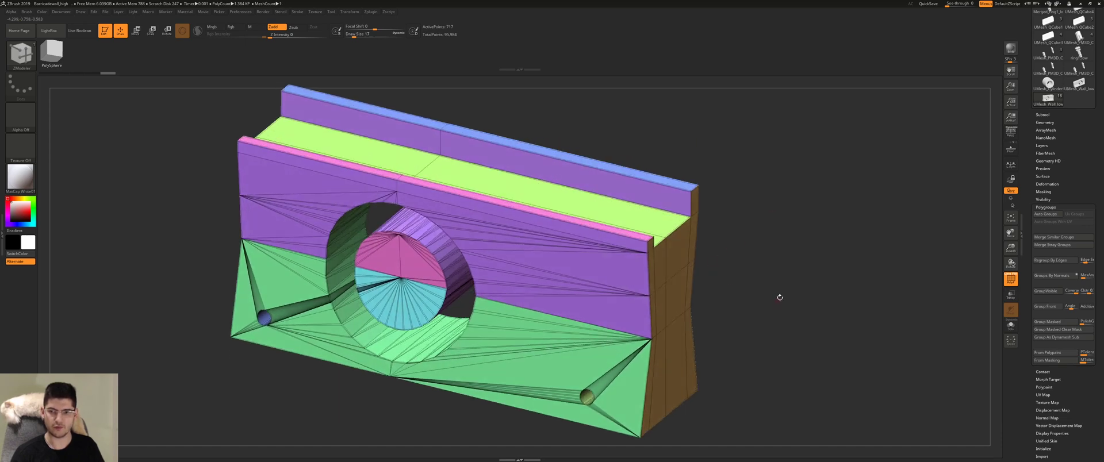
ctrl+right_drag(779, 298, 736, 258)
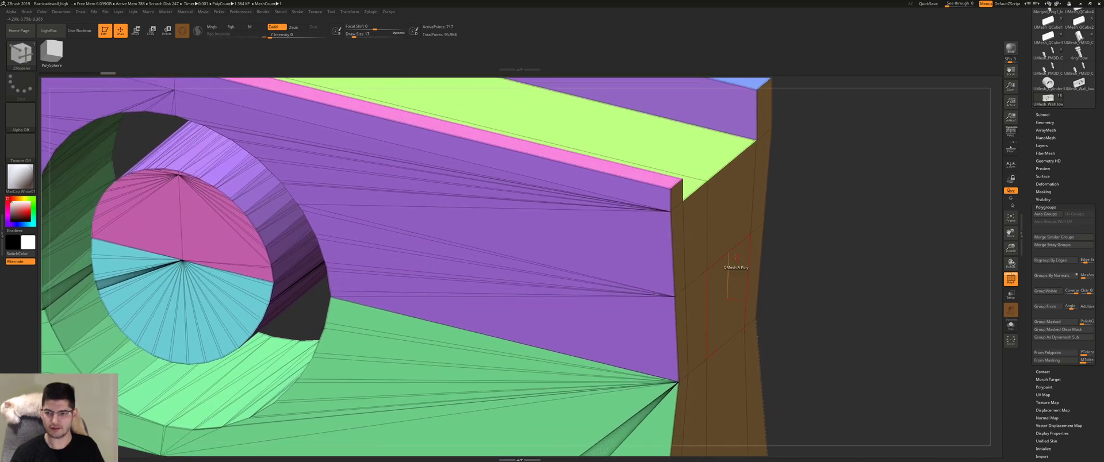
drag(880, 291, 828, 290)
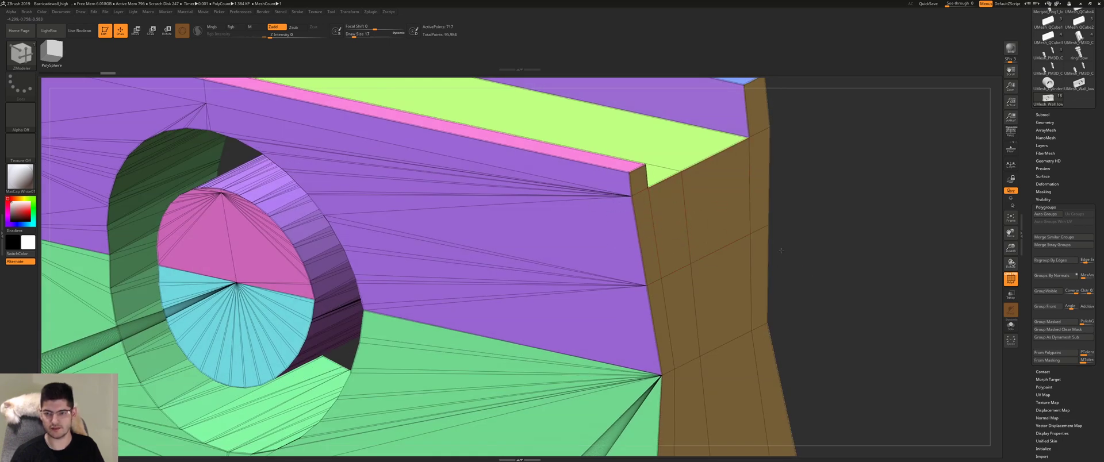
alt+right_drag(782, 251, 738, 247)
ctrl+right_drag(895, 315, 876, 249)
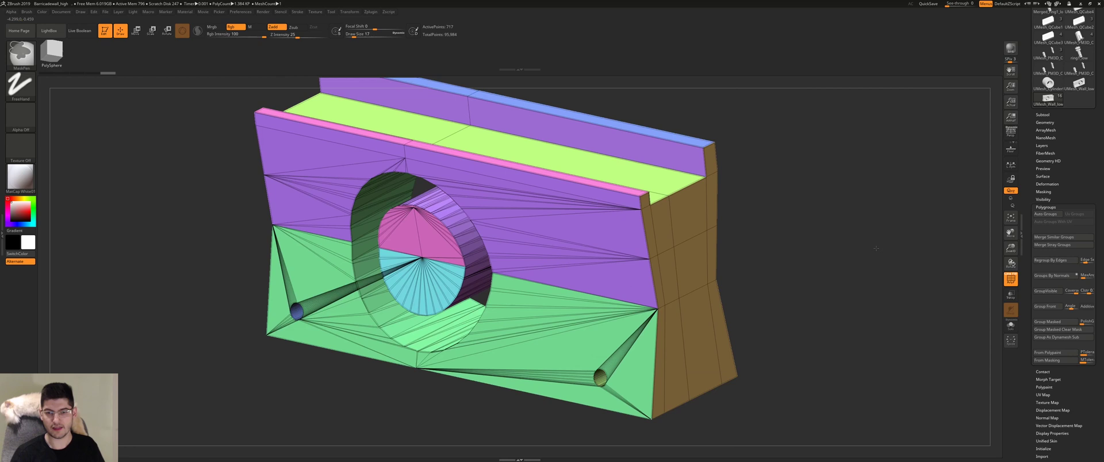
drag(876, 248, 777, 267)
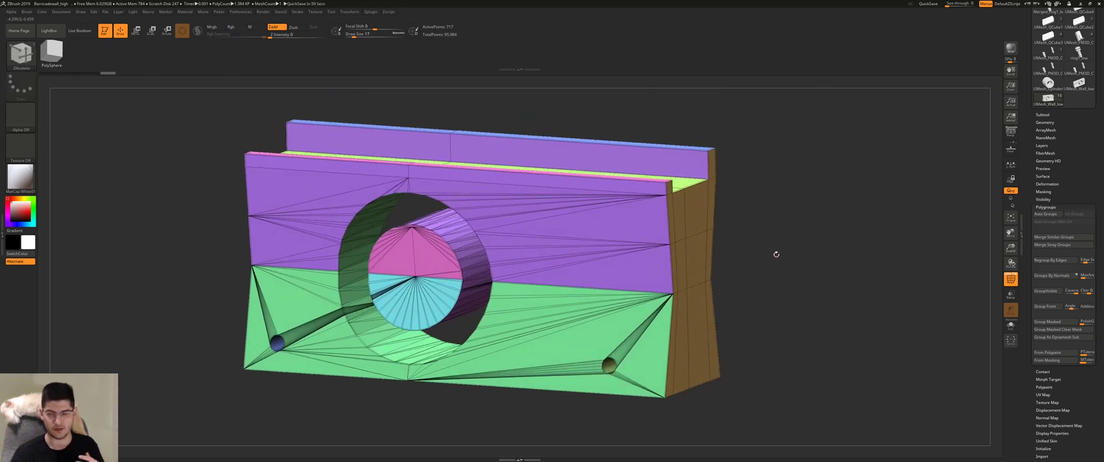
Crease the wall's edges along its polygroup borders.
click(1044, 122)
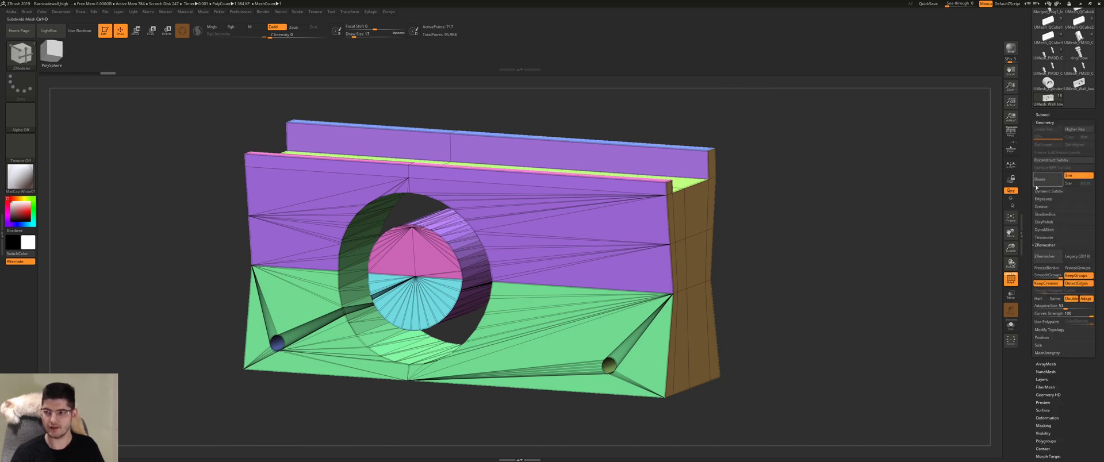
click(1043, 245)
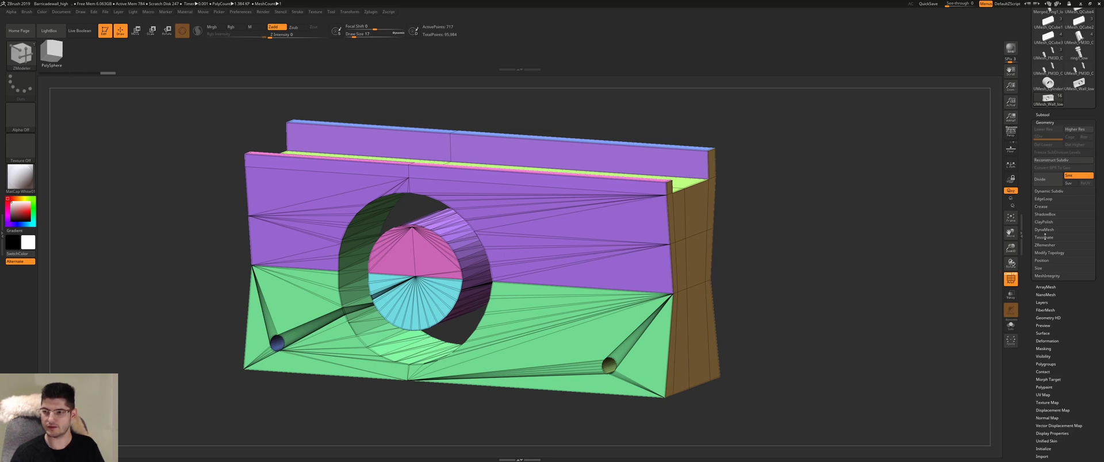
click(1041, 207)
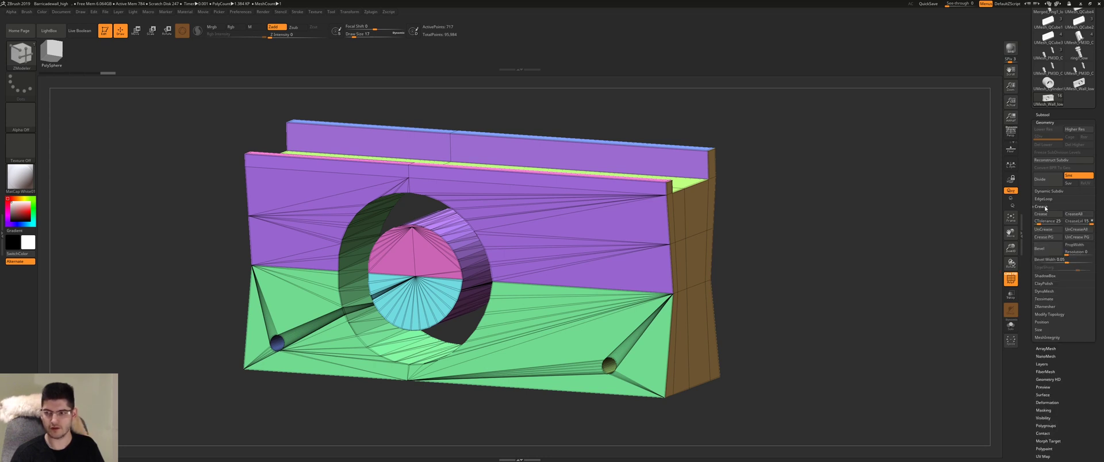
mouse_move(786, 250)
mouse_down()
mouse_move(747, 249)
mouse_move(792, 250)
mouse_up()
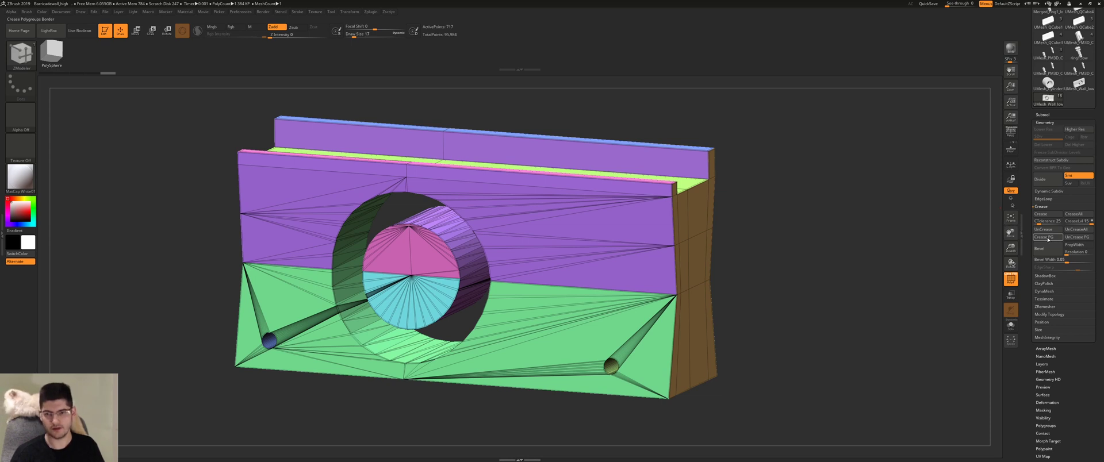
key(ctrl)
ctrl+right_drag(736, 215, 749, 296)
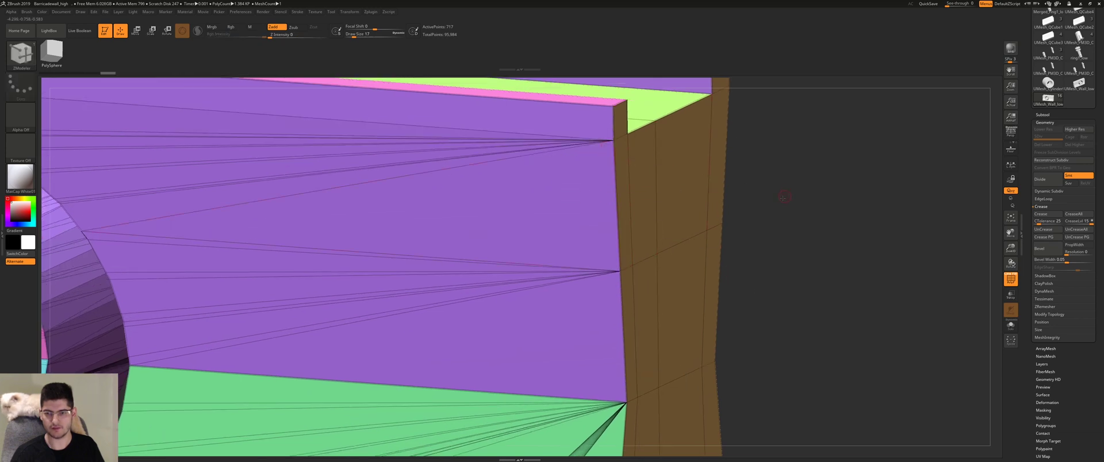
right_drag(606, 164, 679, 196)
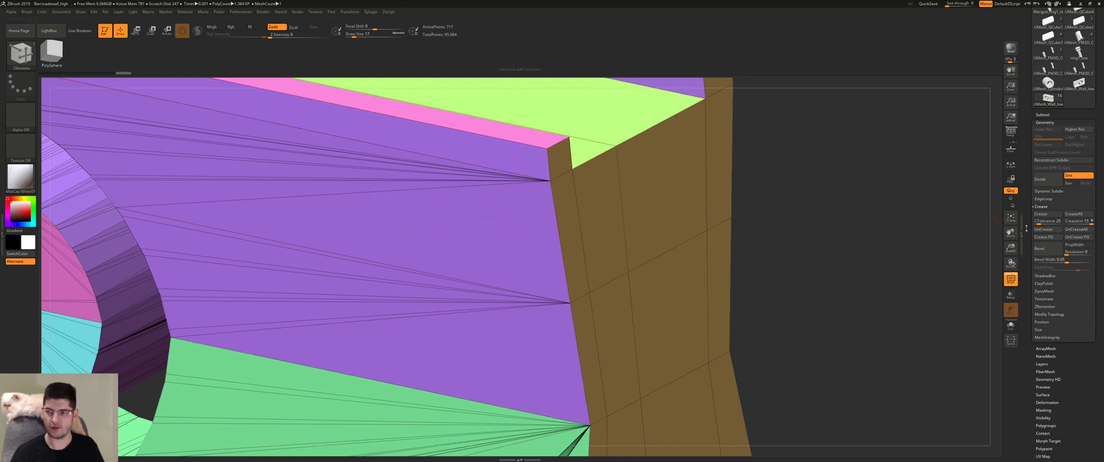
click(1045, 237)
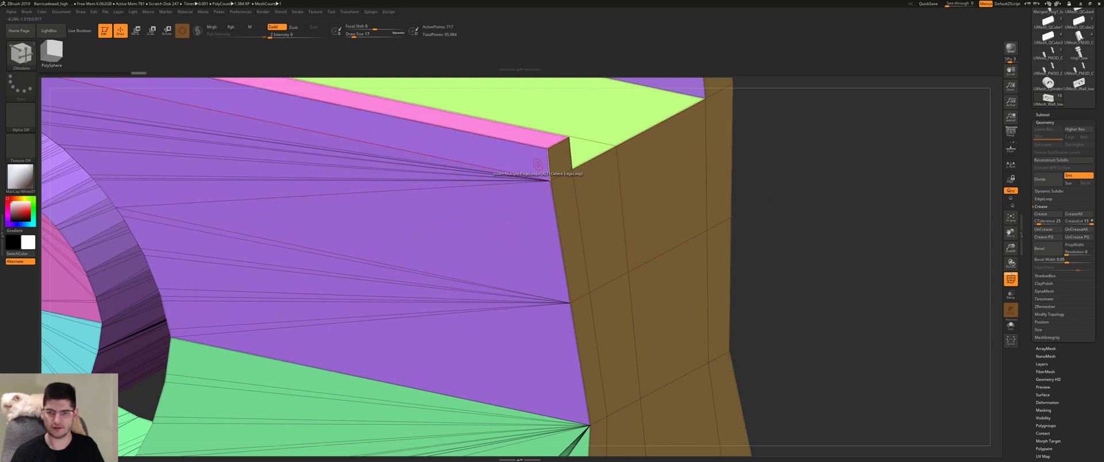
Lower the ZRemesher curves strength and remesh the wall with Keep Groups, Keep Creases and Detect Edges enabled.
mouse_move(860, 267)
ctrl+right_down()
mouse_move(837, 184)
mouse_move(832, 209)
ctrl+right_up()
shift+drag(832, 209, 946, 251)
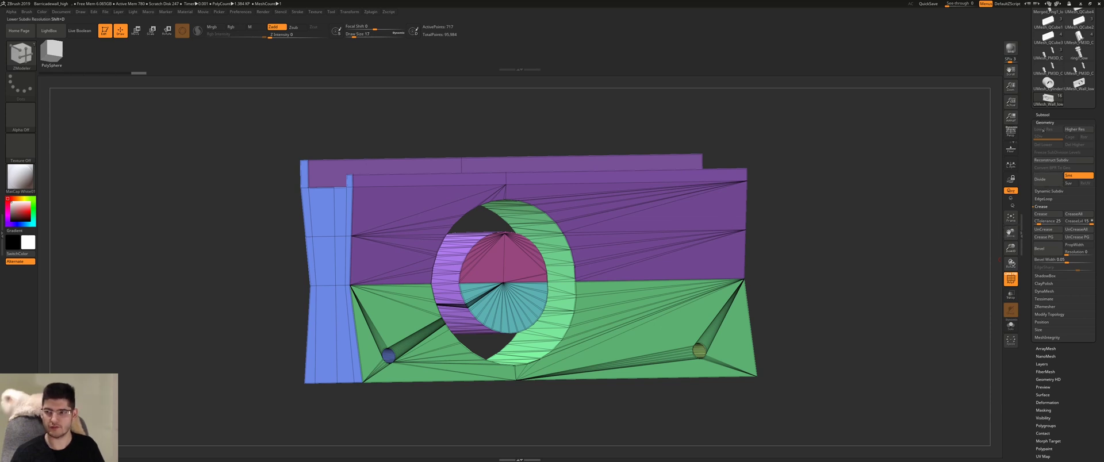
click(1038, 207)
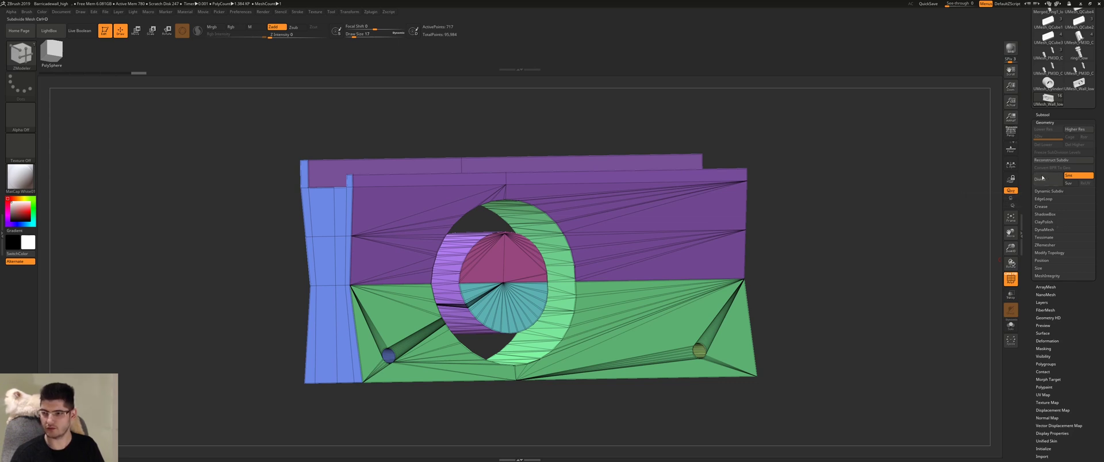
click(1044, 245)
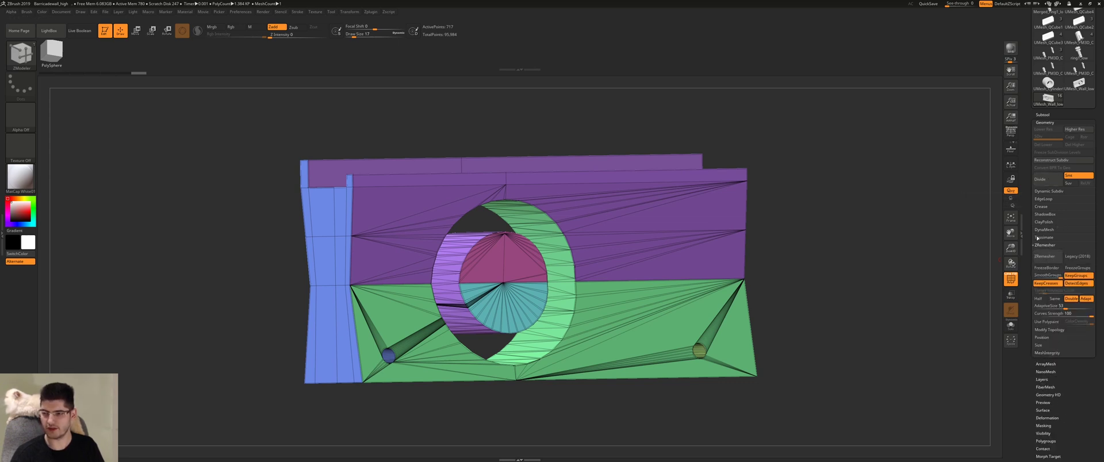
drag(1032, 276, 1028, 256)
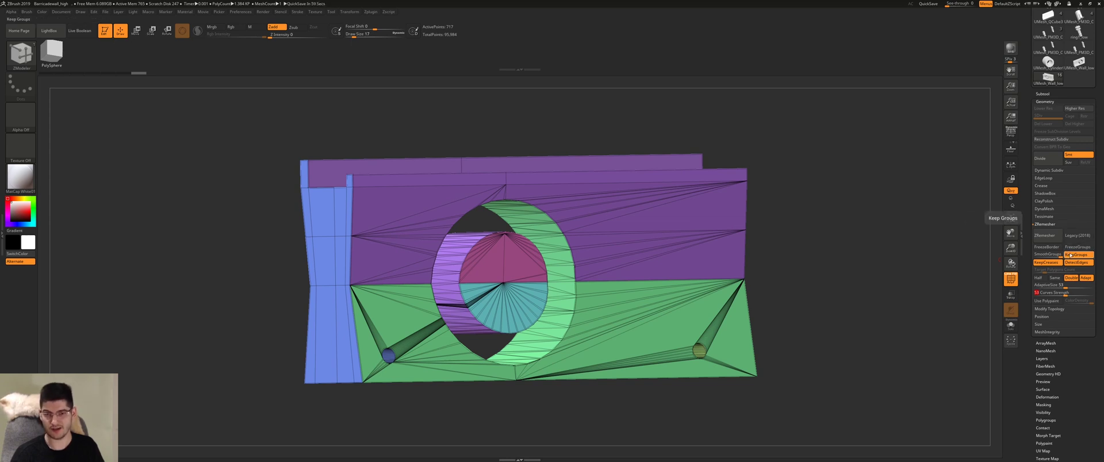
click(1041, 240)
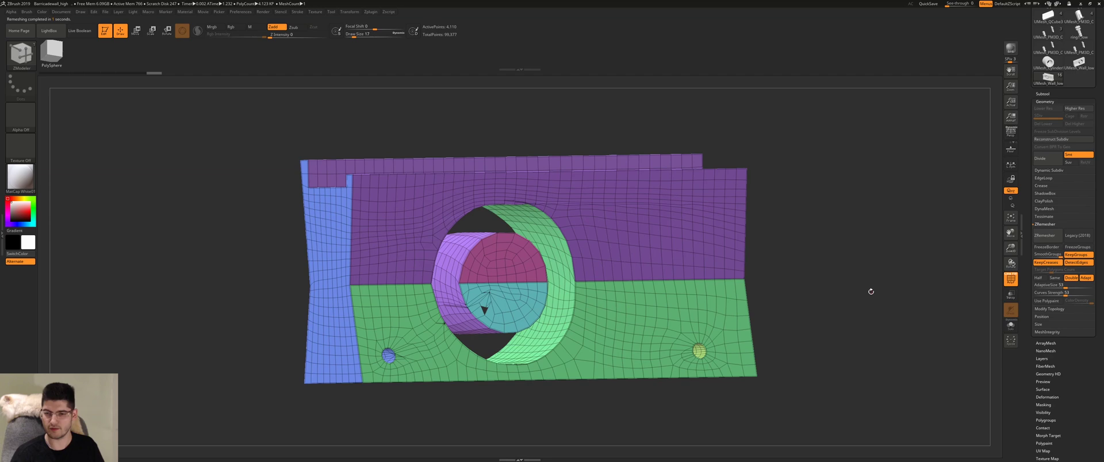
Inspect the remeshed topology around the circular recess, the inner disc and the two small holes.
drag(833, 265, 705, 266)
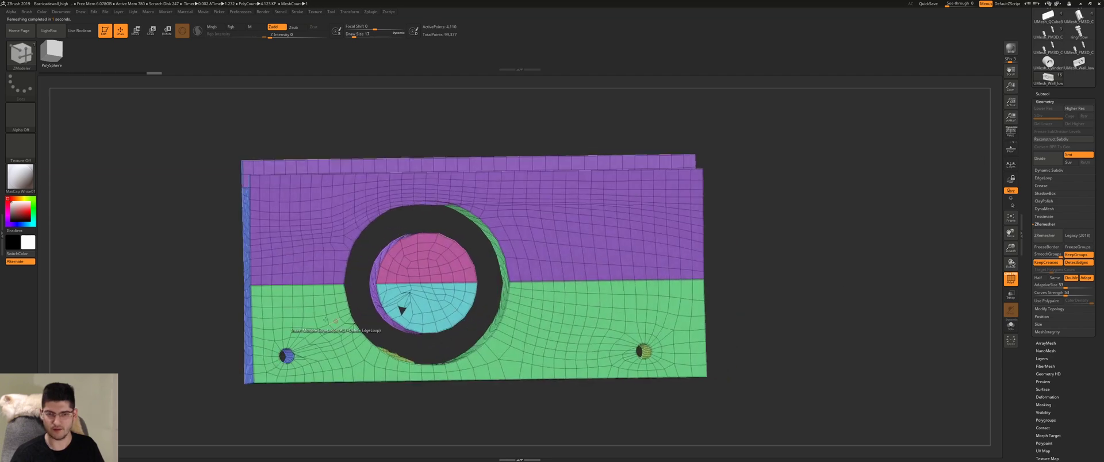
ctrl+right_drag(417, 348, 431, 364)
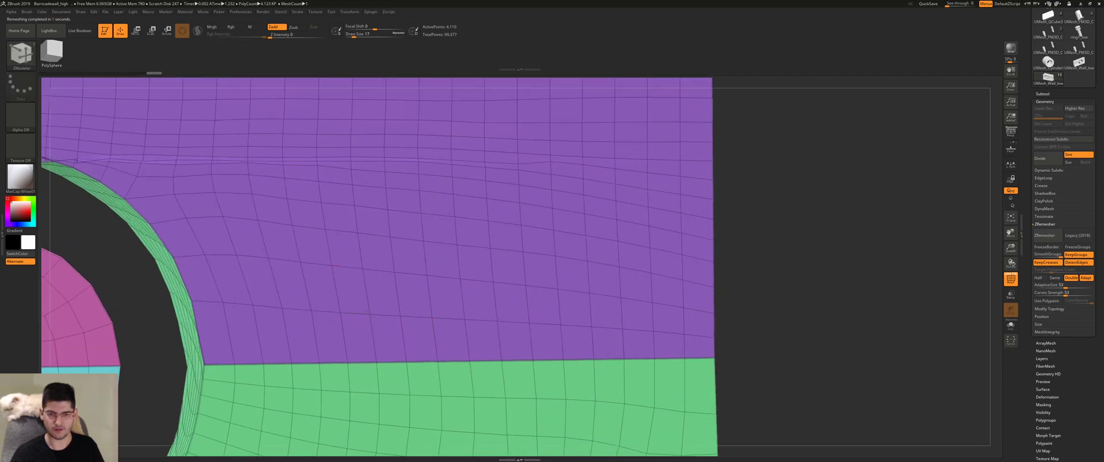
alt+right_drag(367, 312, 662, 201)
ctrl+right_drag(241, 366, 270, 373)
right_drag(428, 333, 423, 333)
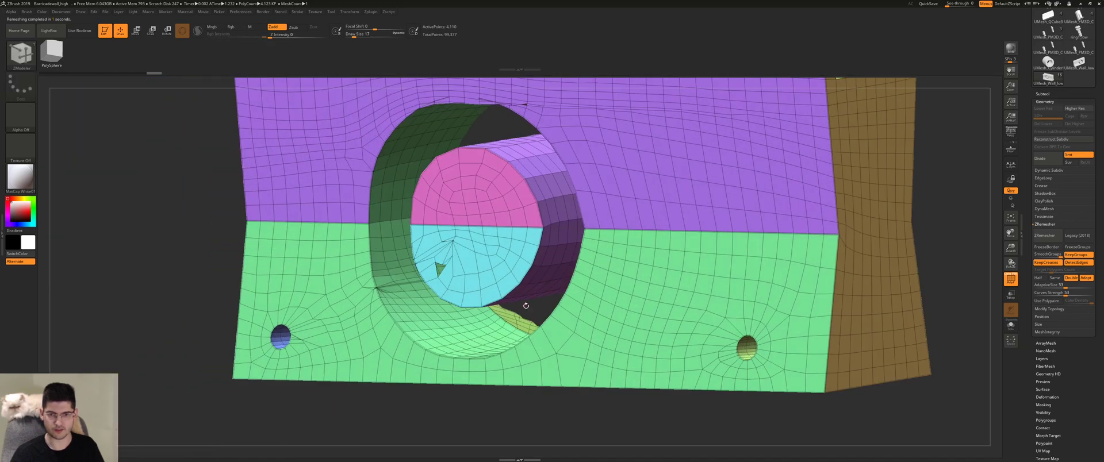
mouse_move(344, 294)
right_down()
mouse_move(395, 292)
mouse_move(363, 295)
right_up()
shift+drag(364, 295, 321, 301)
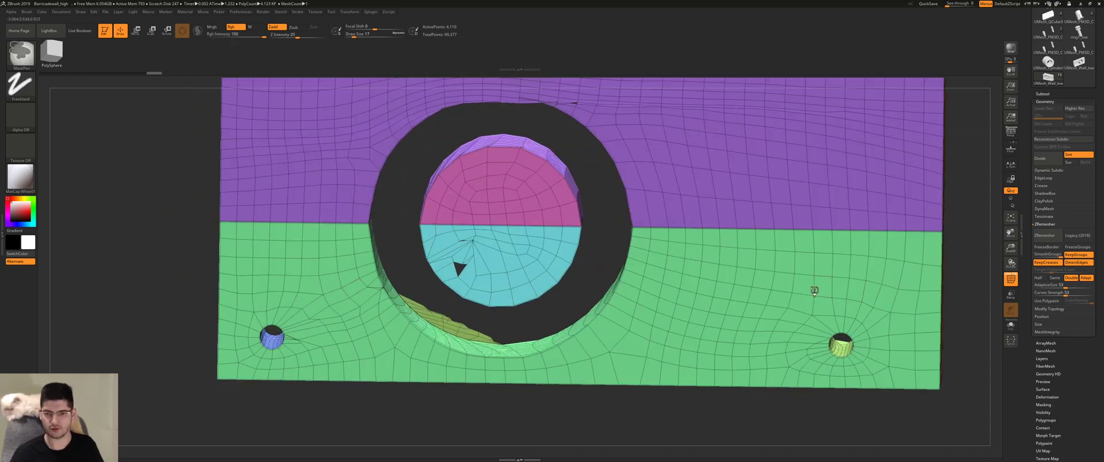
Undo the last remesh and remesh the wall with Keep Groups turned off, leaving Keep Creases and Detect Edges enabled.
key(ctrl+z)
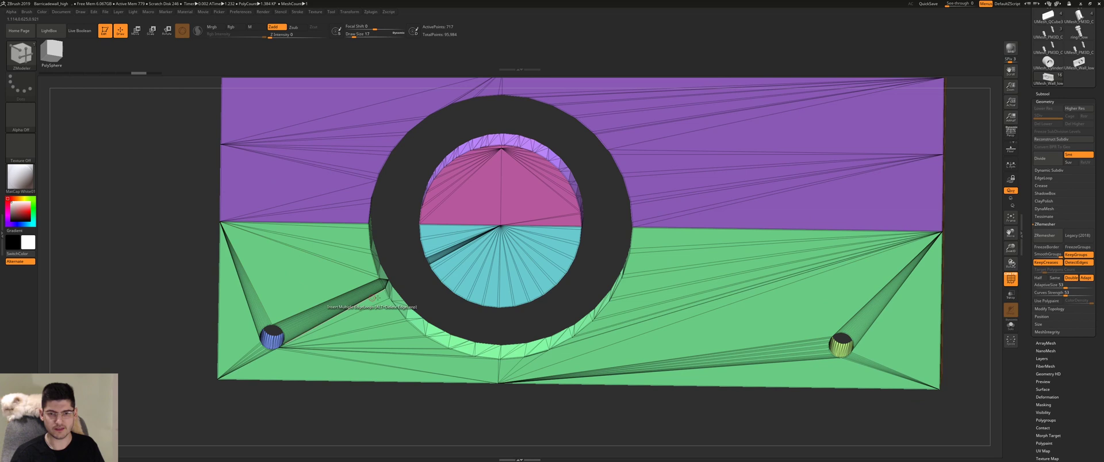
alt+right_drag(330, 335, 373, 297)
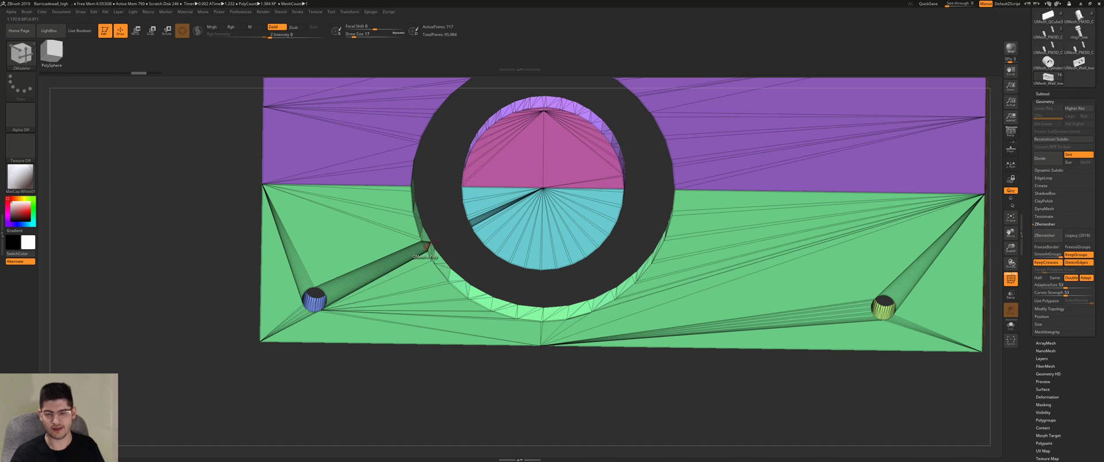
mouse_move(482, 261)
right_down()
mouse_move(432, 262)
mouse_move(512, 264)
mouse_move(483, 263)
mouse_move(583, 242)
right_up()
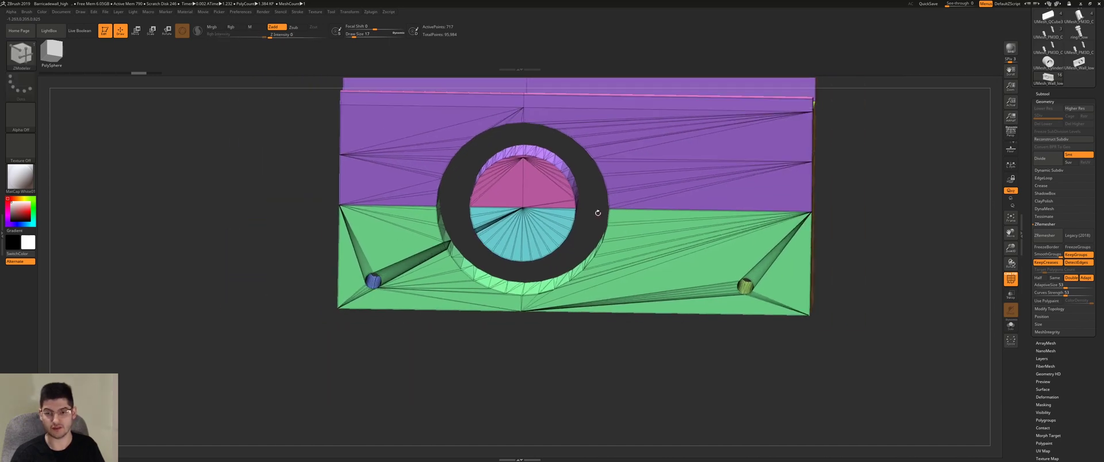
right_drag(598, 213, 590, 240)
right_drag(808, 238, 842, 236)
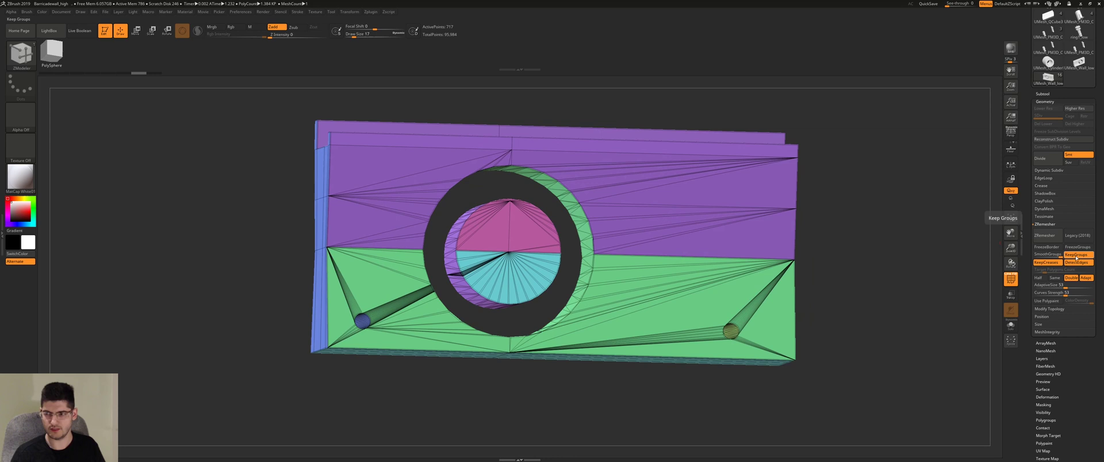
click(1077, 257)
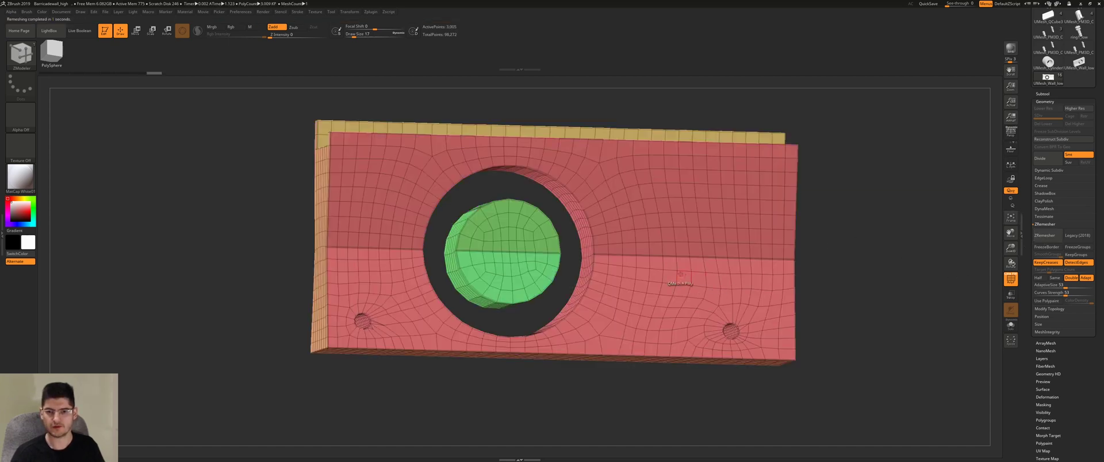
Inspect the remeshed wall's upper bend and circular recess with and without the polyframe.
drag(923, 280, 840, 282)
key(shift+f)
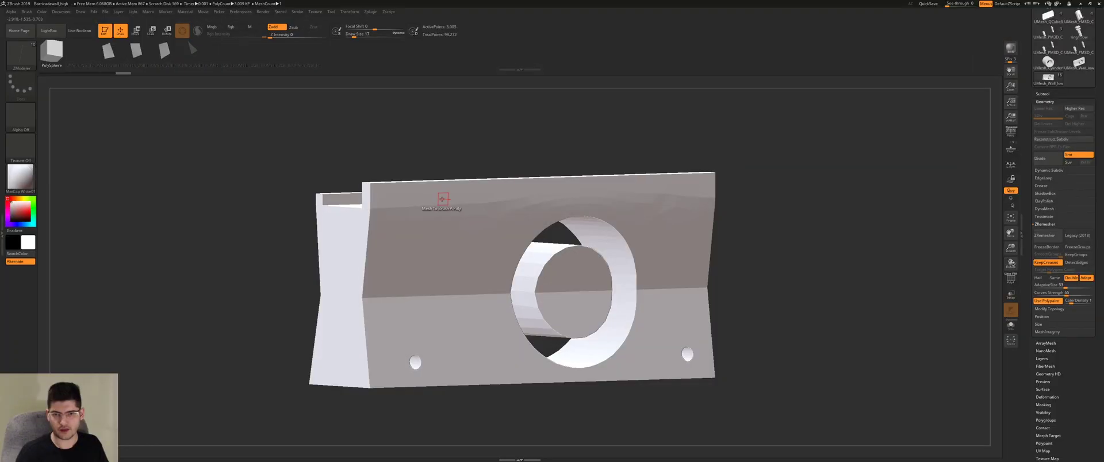
mouse_move(478, 229)
right_down()
mouse_move(456, 222)
mouse_move(489, 230)
right_up()
key(shift+f)
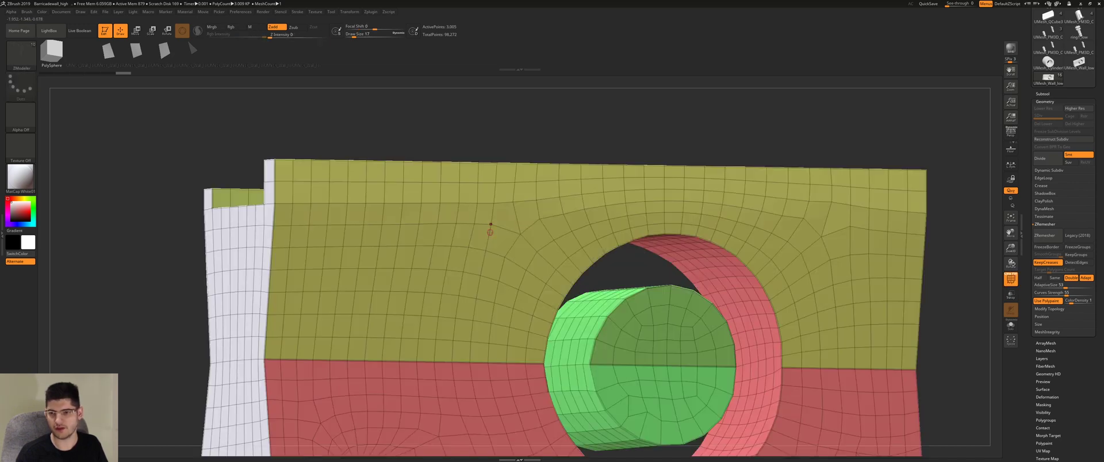
key(shift+f)
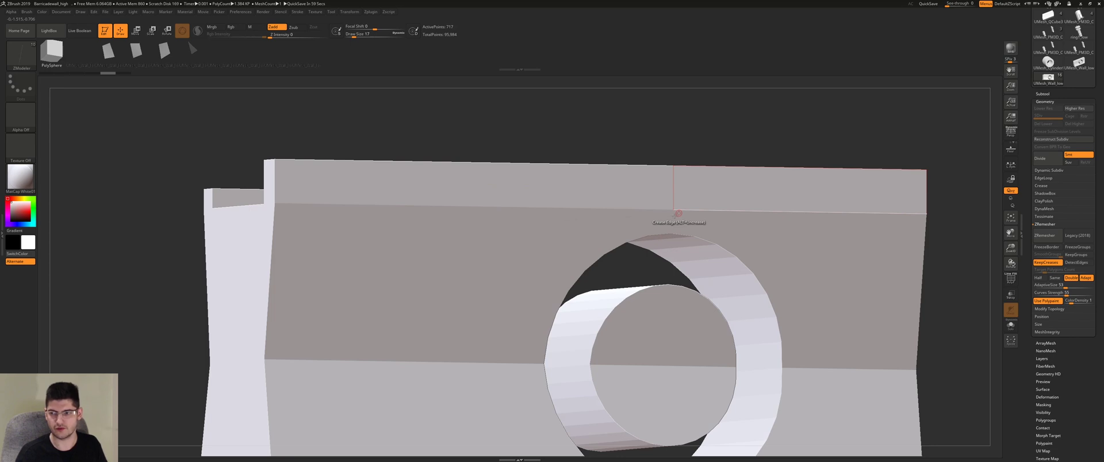
Examine the triangulated wall's edges along the upper bend line above the circular recess.
right_drag(383, 214, 426, 259)
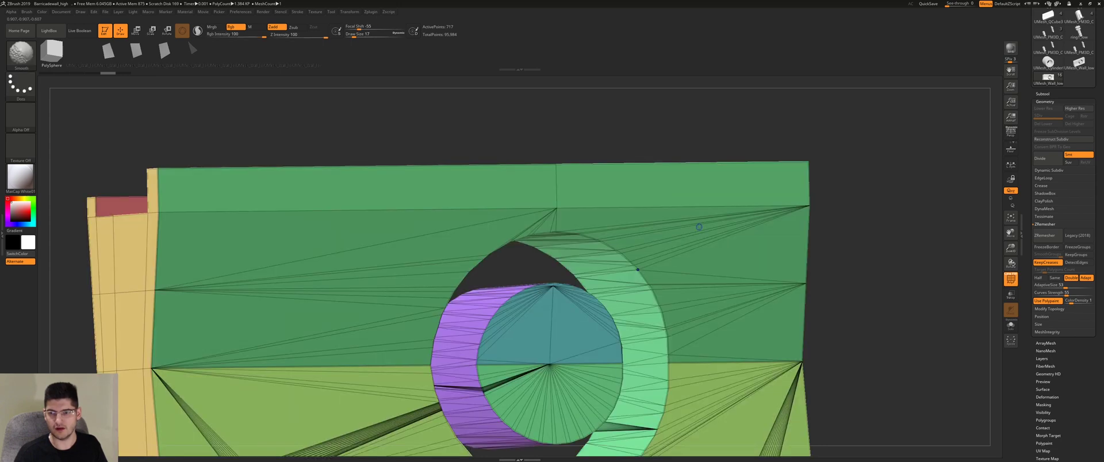
key(shift+f)
right_drag(607, 225, 662, 253)
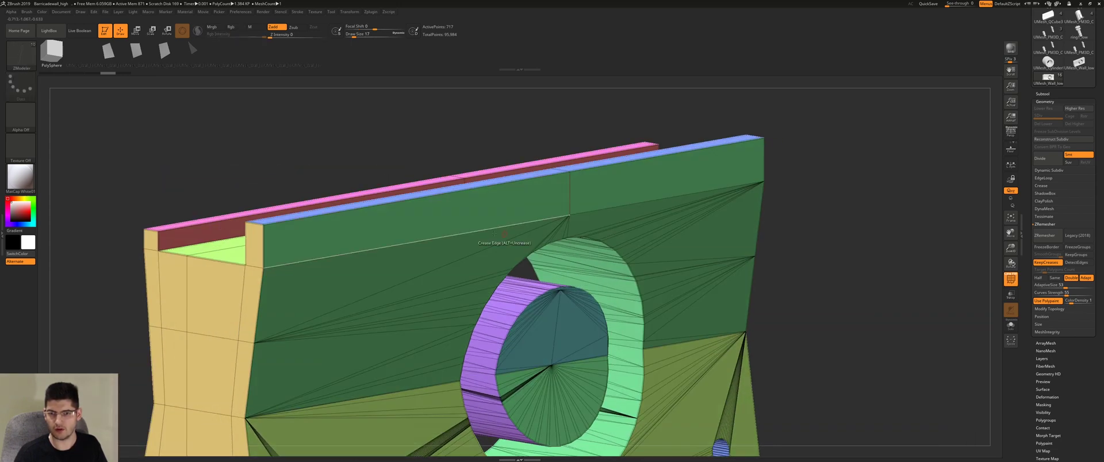
right_drag(468, 235, 420, 210)
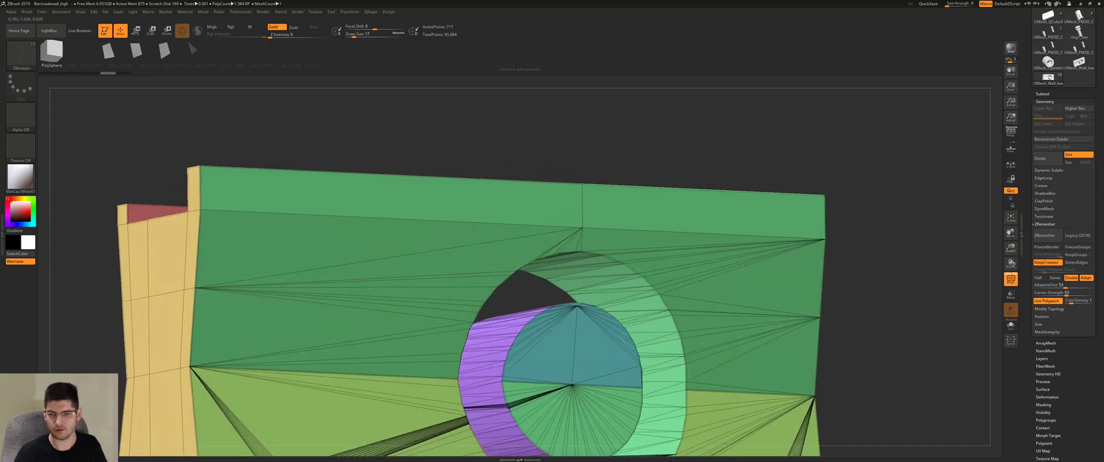
alt+right_drag(443, 269, 417, 241)
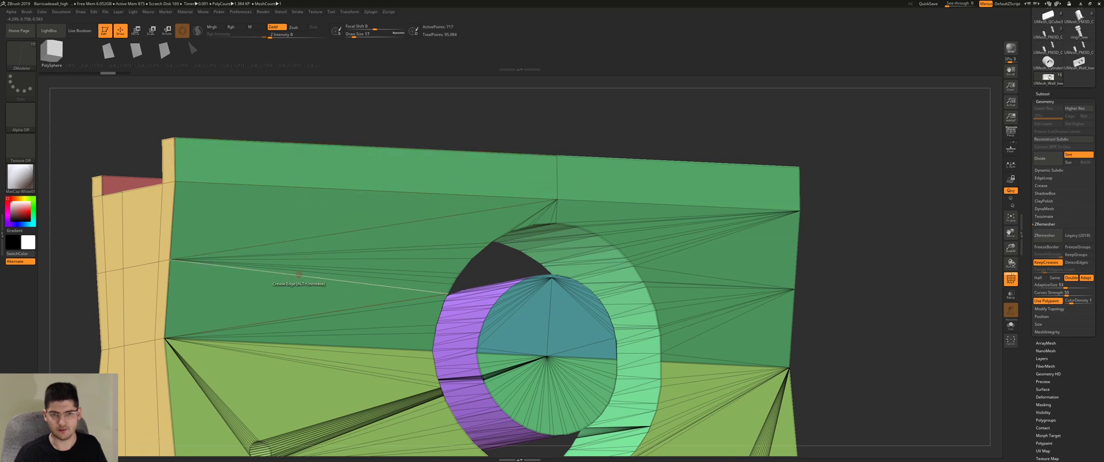
alt+click(306, 149)
right_drag(440, 203, 429, 196)
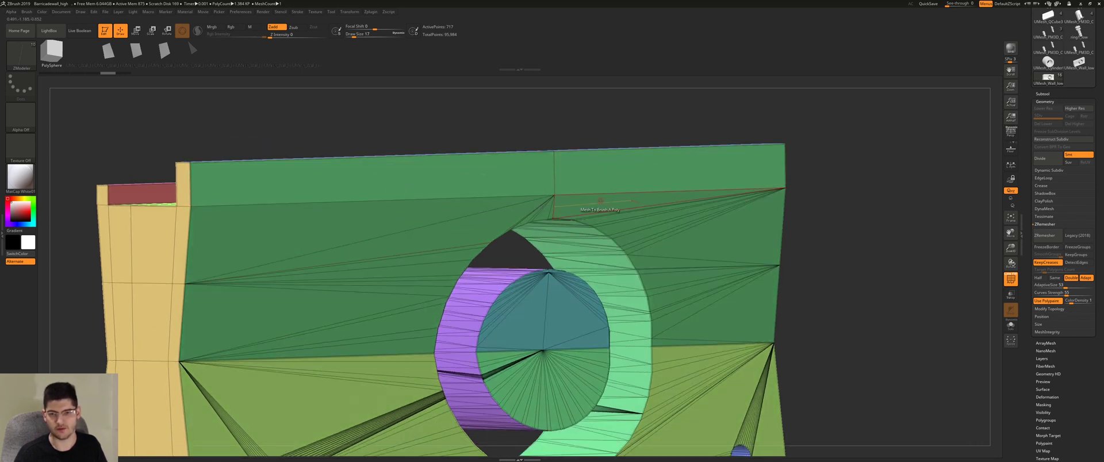
key(shift)
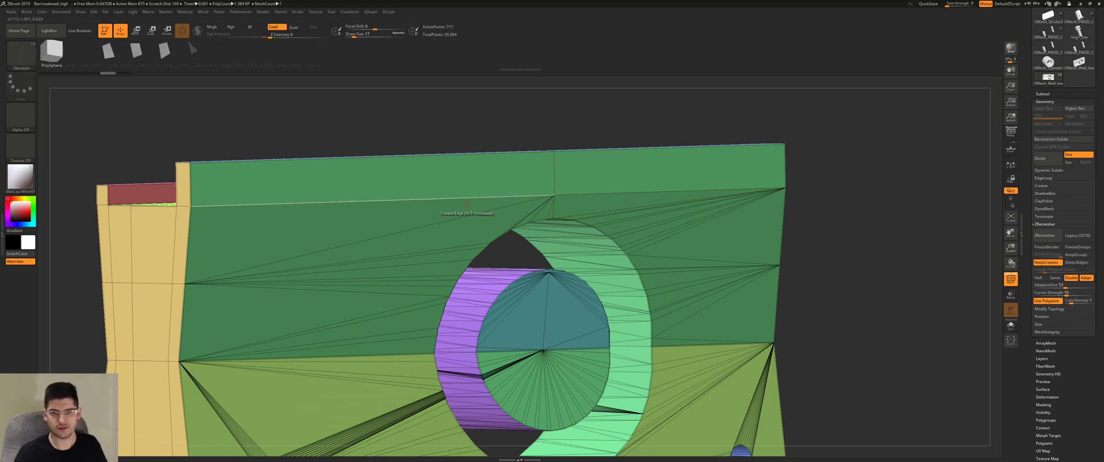
key(shift)
key(shift+f)
key(shift+f)
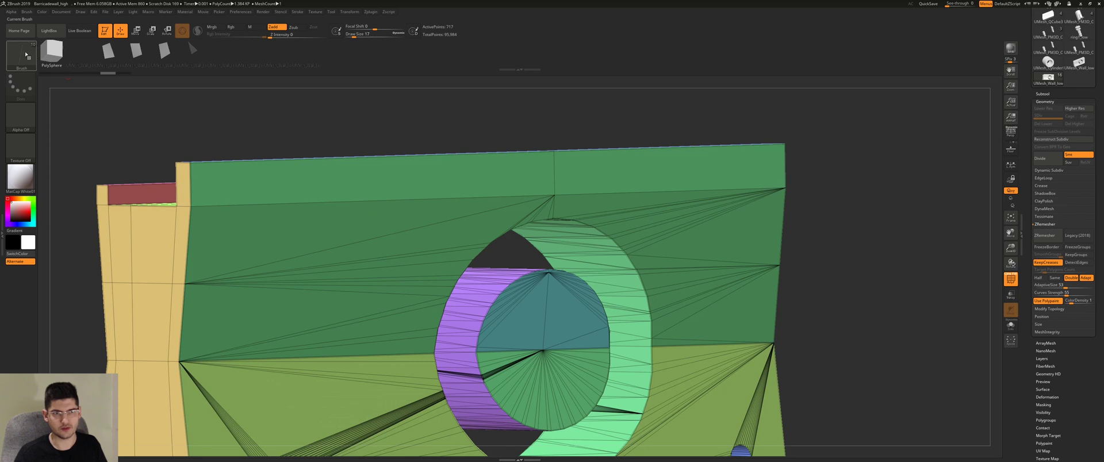
Select the ZModeler brush and set its edge action to Crease with Edge as the target.
click(20, 58)
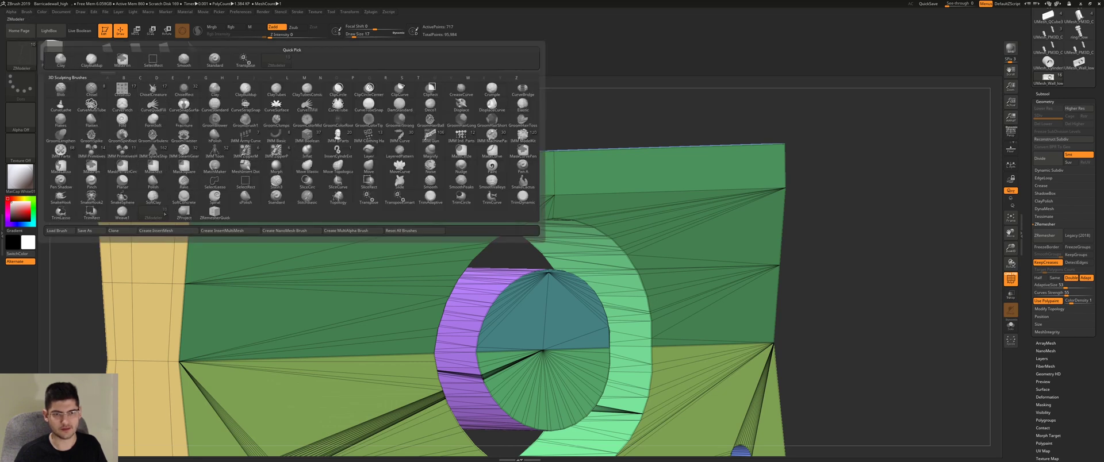
click(153, 213)
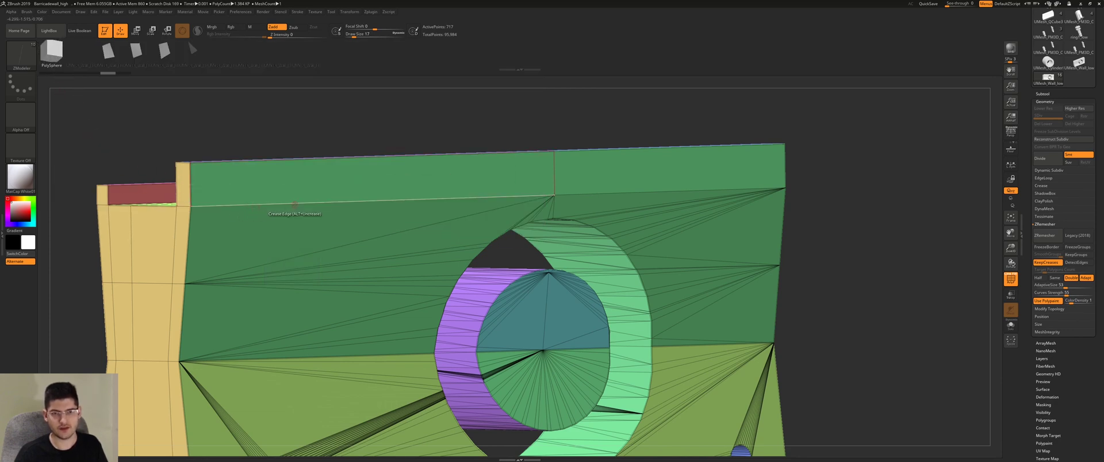
key(space)
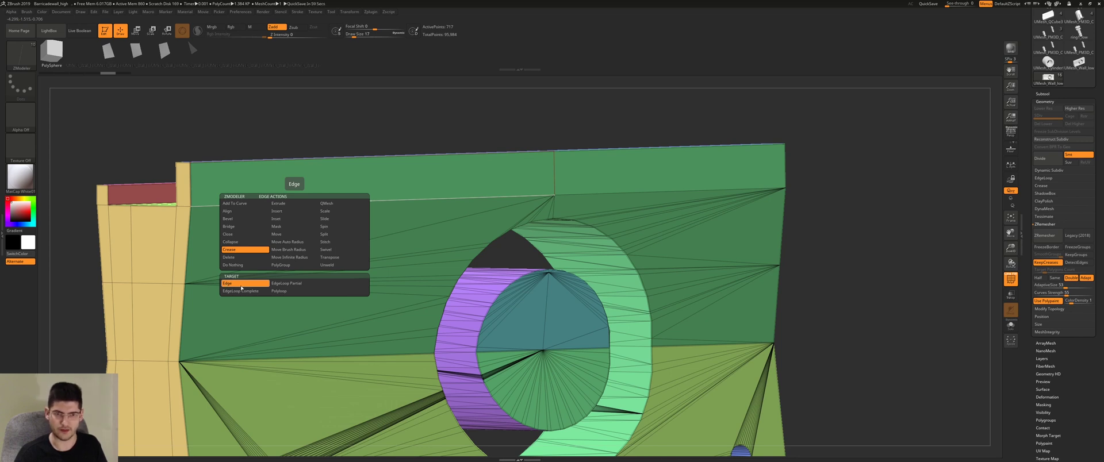
click(242, 285)
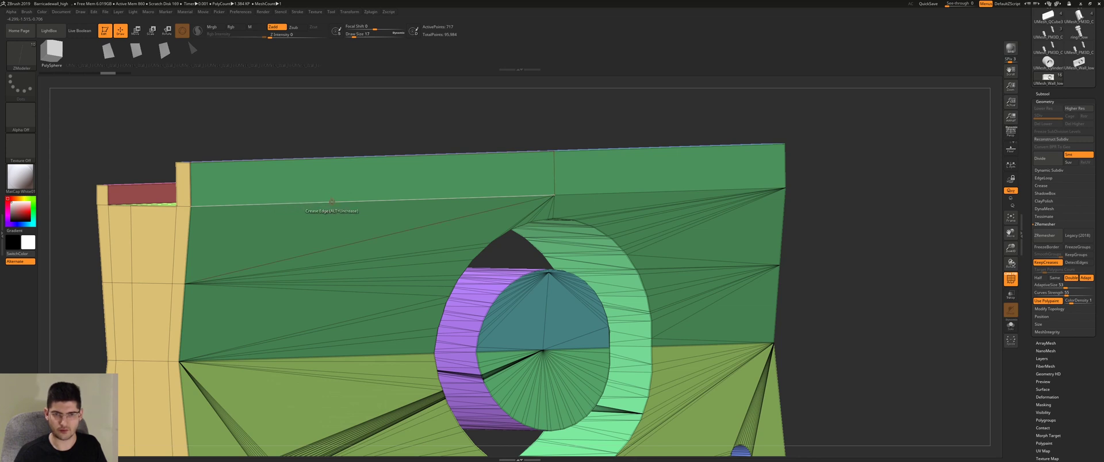
Crease both edge segments of the upper bend line above the circular recess on the wall's front face.
click(331, 202)
ctrl+right_drag(419, 180, 425, 239)
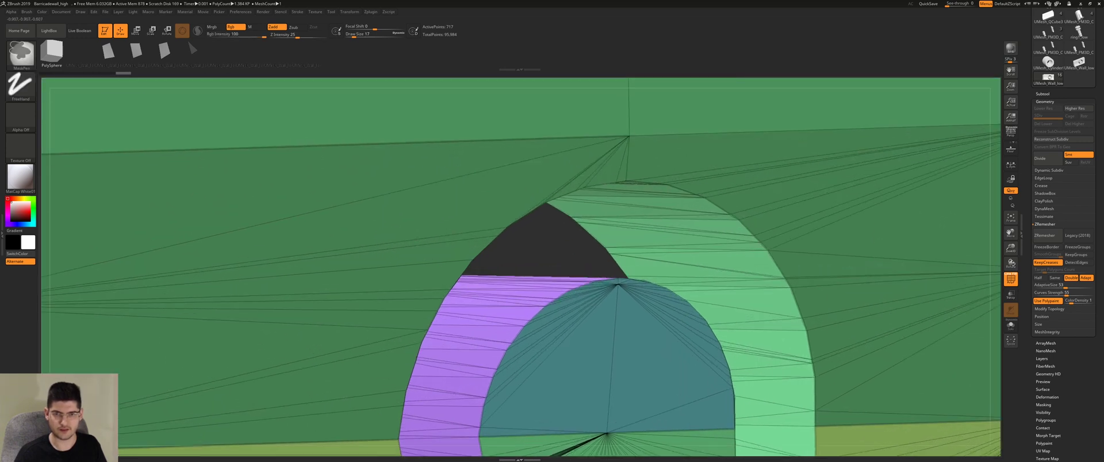
alt+right_drag(335, 180, 337, 218)
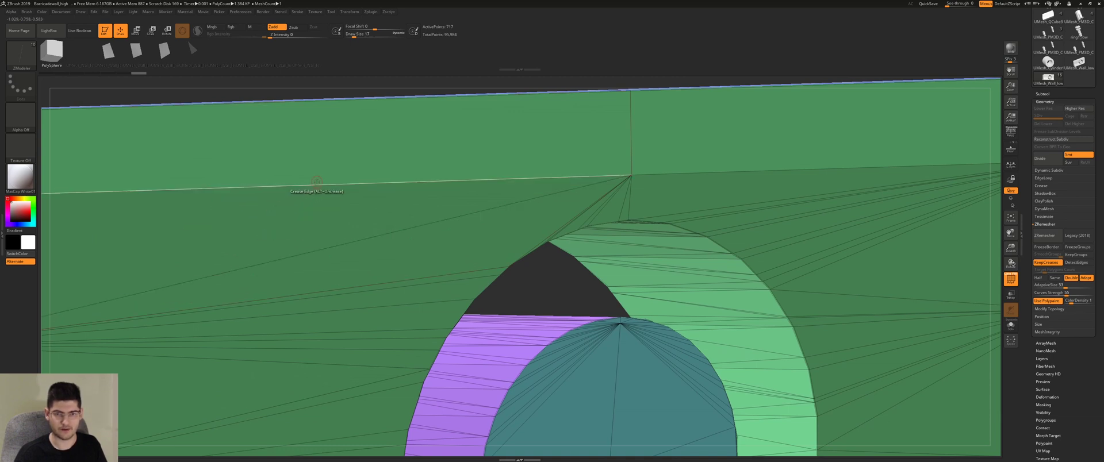
click(321, 185)
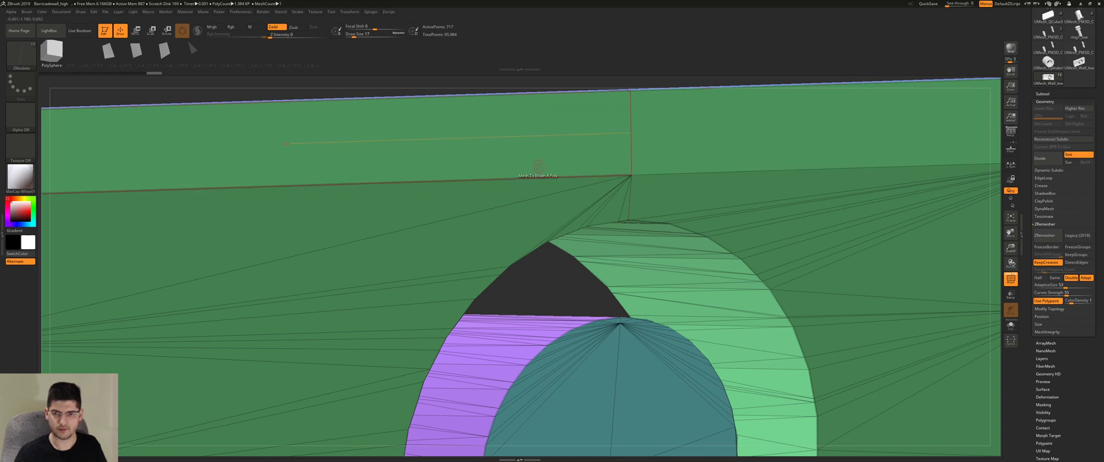
alt+right_drag(710, 181, 562, 200)
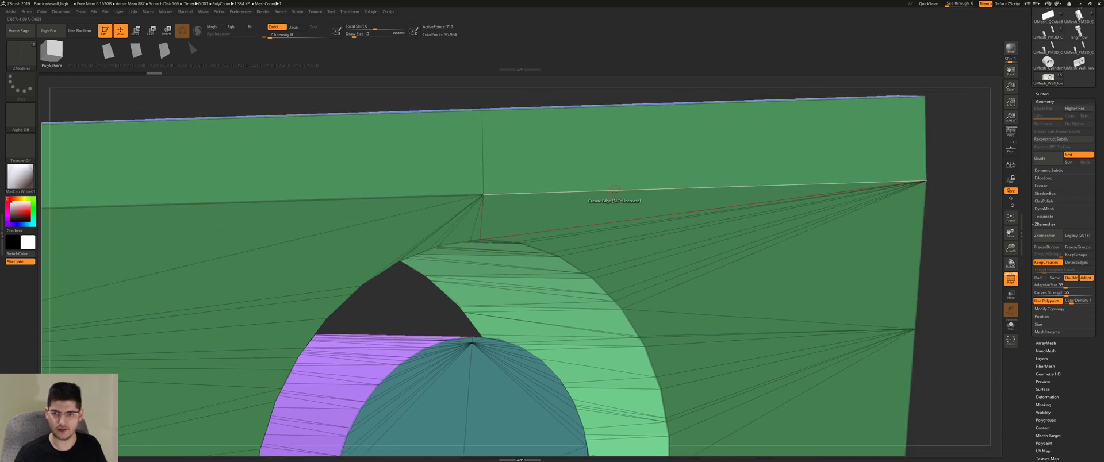
click(614, 193)
Check the wall's front and back, then remesh it with Keep Creases on and Keep Groups and Detect Edges off.
ctrl+right_drag(557, 246, 561, 215)
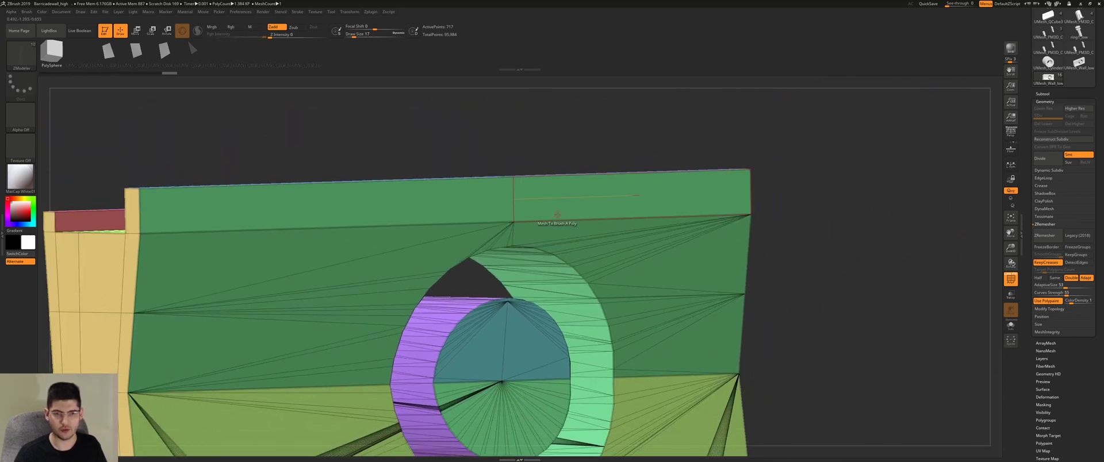
alt+right_drag(460, 224, 467, 172)
right_drag(218, 129, 184, 147)
alt+right_drag(184, 146, 336, 201)
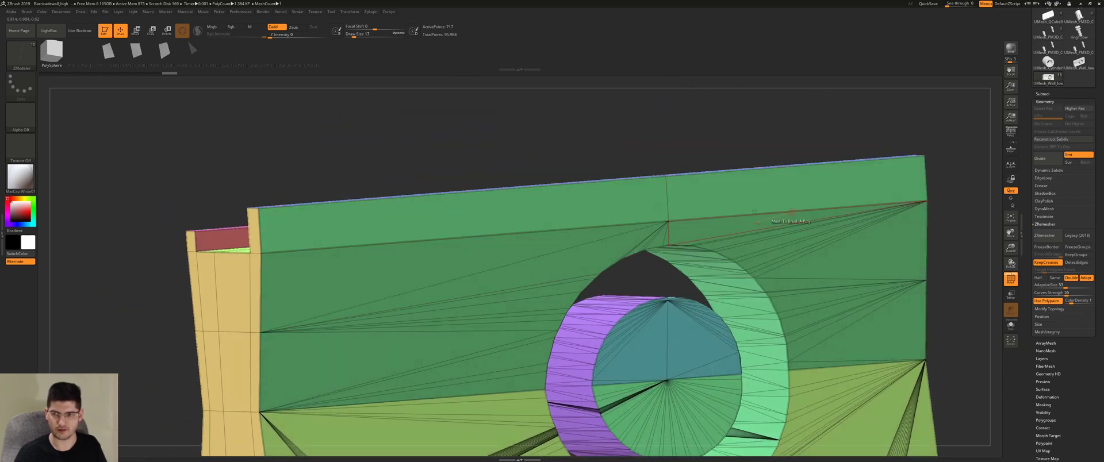
right_drag(144, 253, 699, 257)
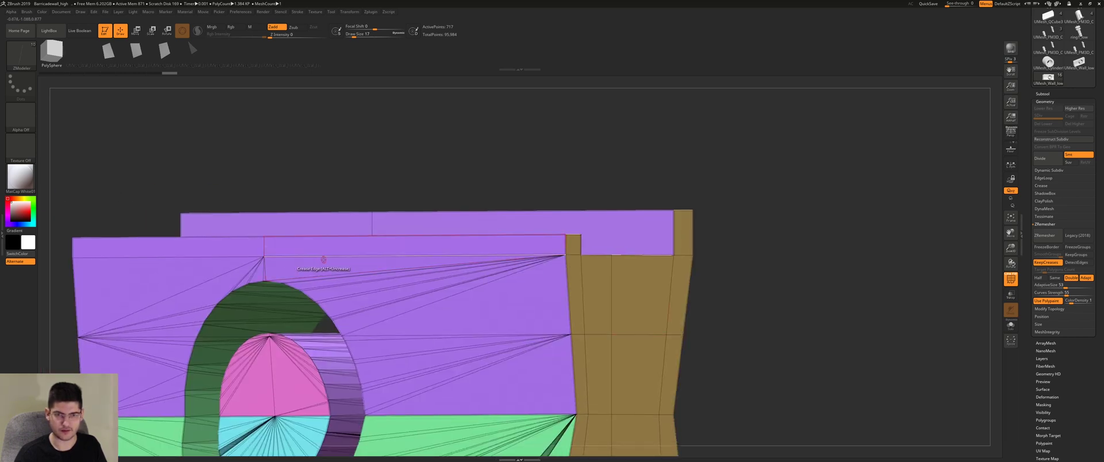
alt+drag(742, 313, 748, 340)
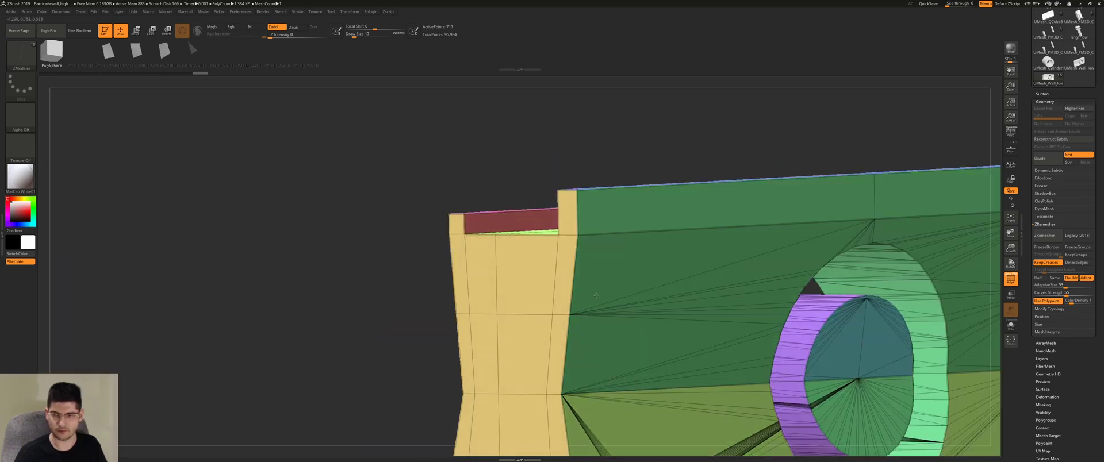
alt+drag(865, 384, 586, 313)
ctrl+right_drag(586, 313, 584, 296)
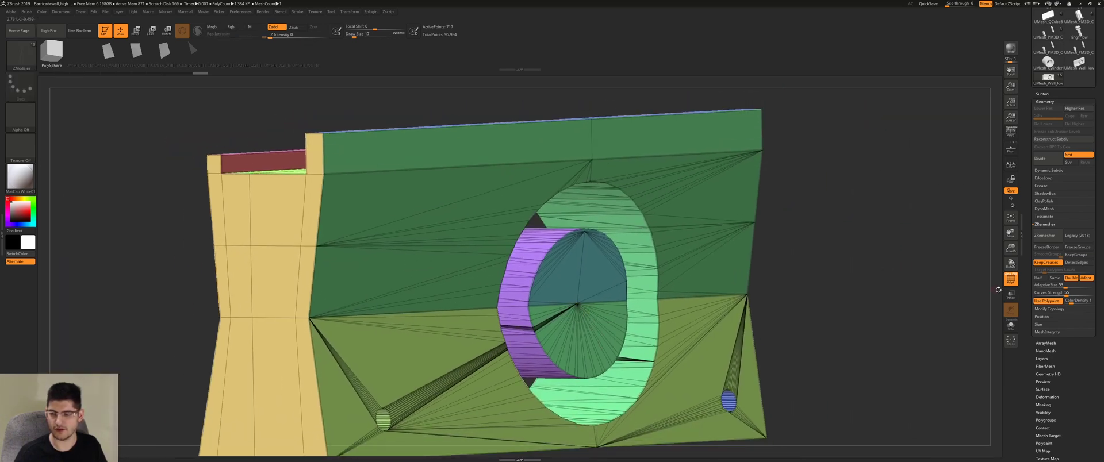
click(1052, 242)
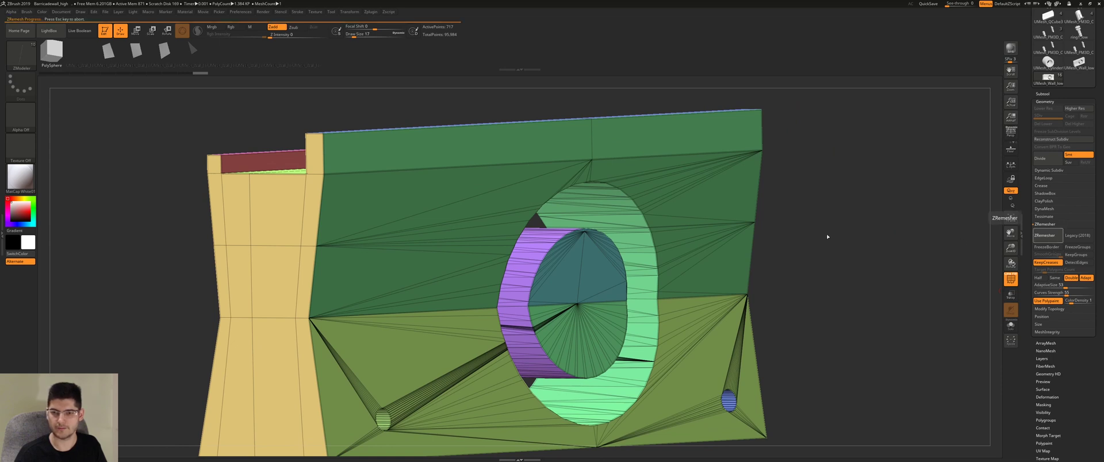
Inspect the remeshed surface without the polyframe, checking the upper bend line, the circular recess and the inner cylinder.
key(shift+f)
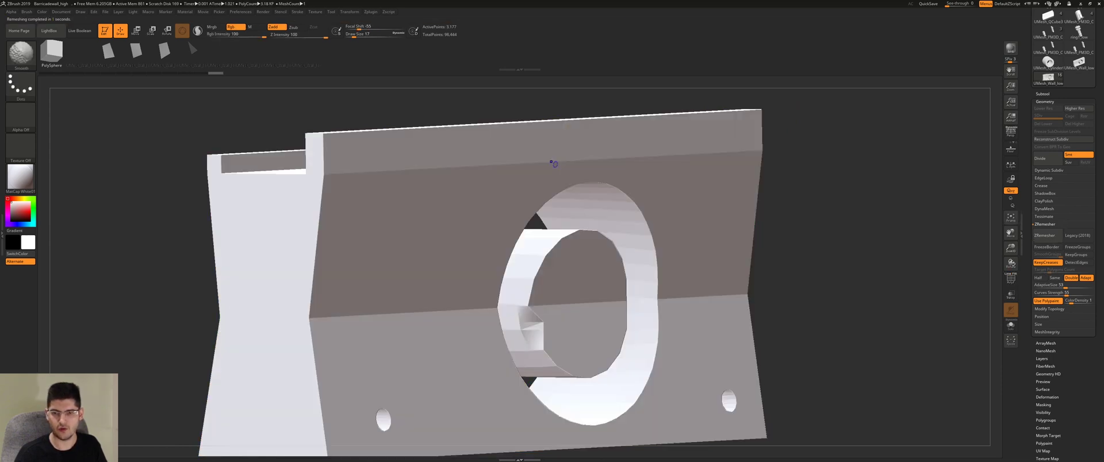
alt+right_drag(561, 189, 515, 255)
drag(515, 255, 311, 207)
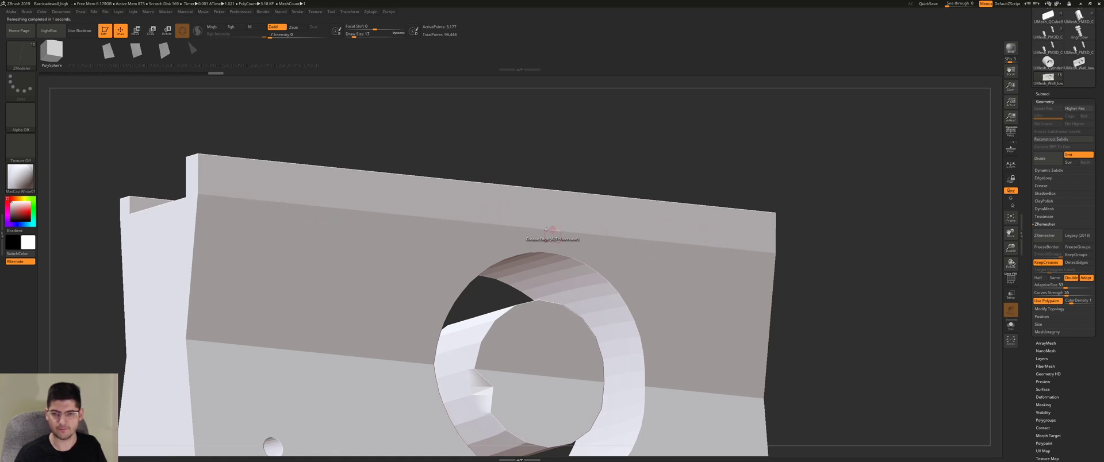
right_drag(173, 228, 196, 229)
drag(197, 229, 298, 254)
mouse_move(298, 254)
right_down()
mouse_move(235, 273)
mouse_move(297, 266)
right_up()
drag(513, 278, 532, 300)
alt+right_drag(532, 299, 477, 283)
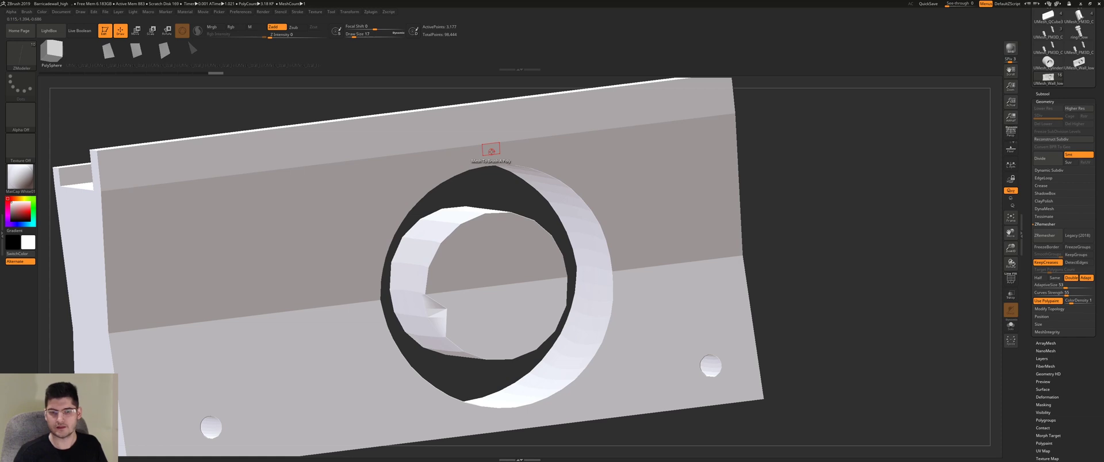
Undo the last remesh and show the polyframe on the narrow triangles along the inner cylinder's rim.
key(ctrl+z)
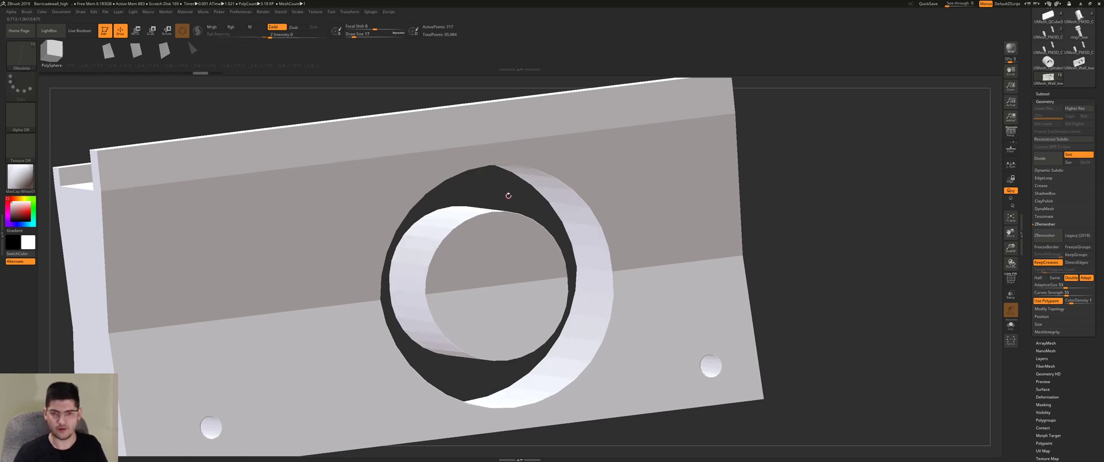
key(shift+f)
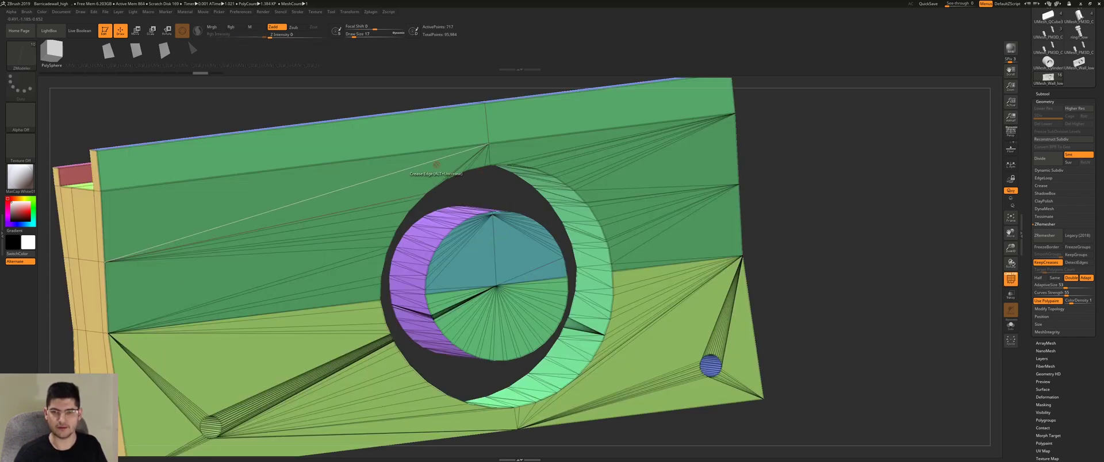
ctrl+right_drag(435, 320, 438, 396)
ctrl+right_drag(433, 324, 435, 382)
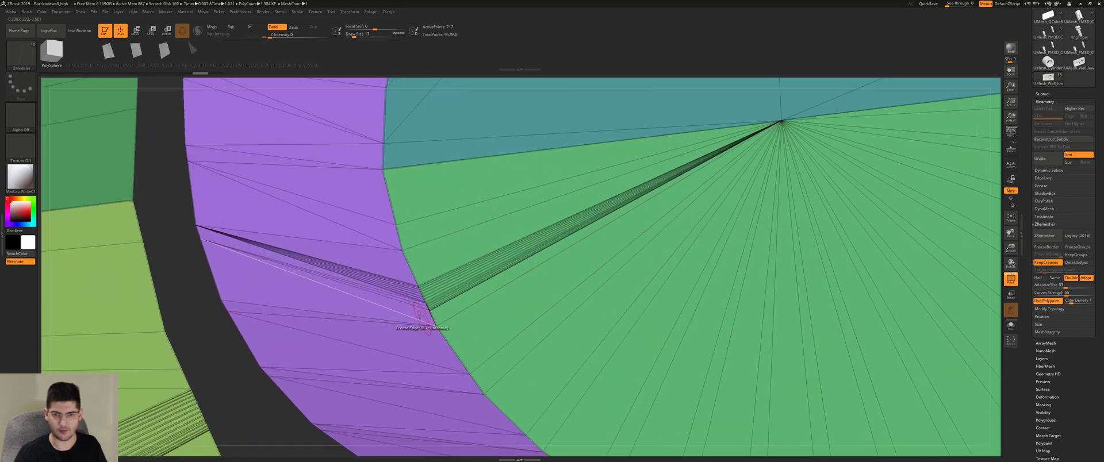
right_drag(423, 316, 387, 273)
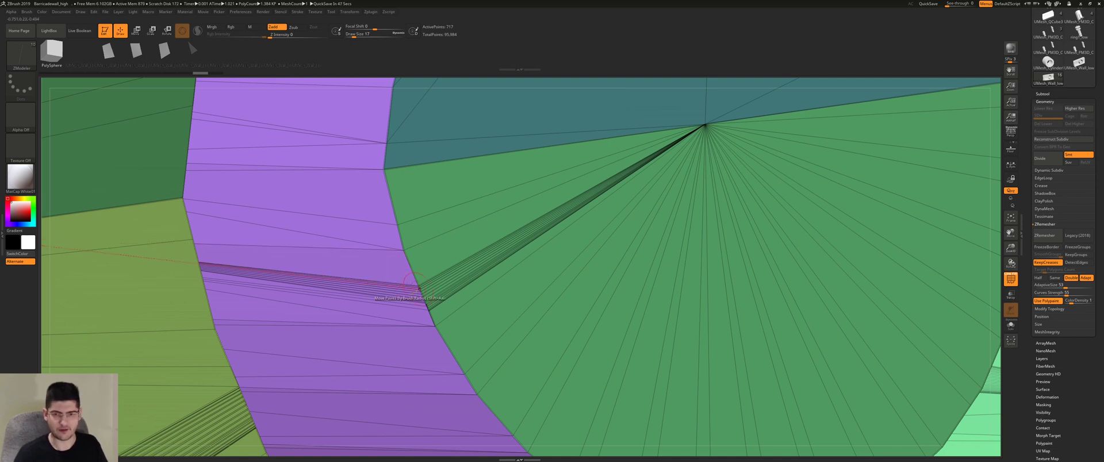
ctrl+right_drag(469, 284, 467, 305)
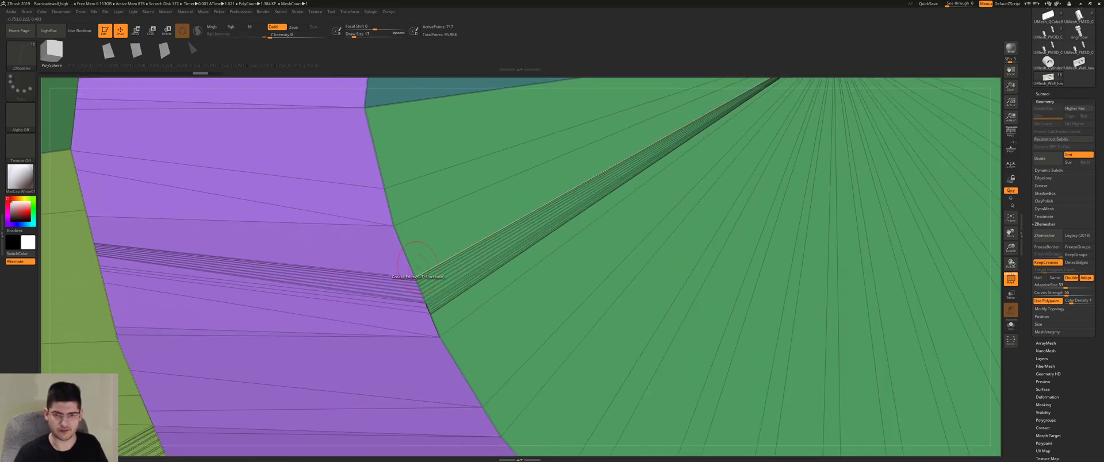
Set the ZModeler edge action to Delete with Edge as the target.
key(space)
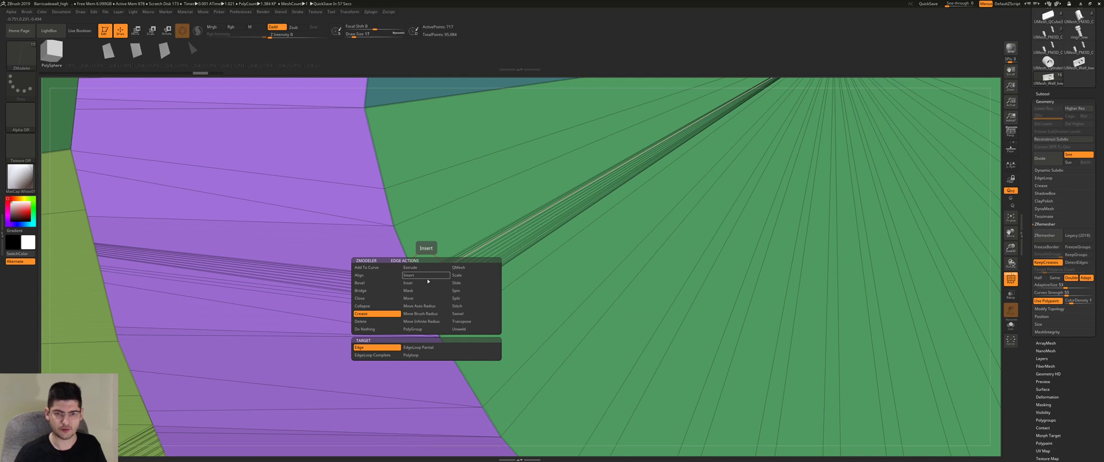
click(372, 323)
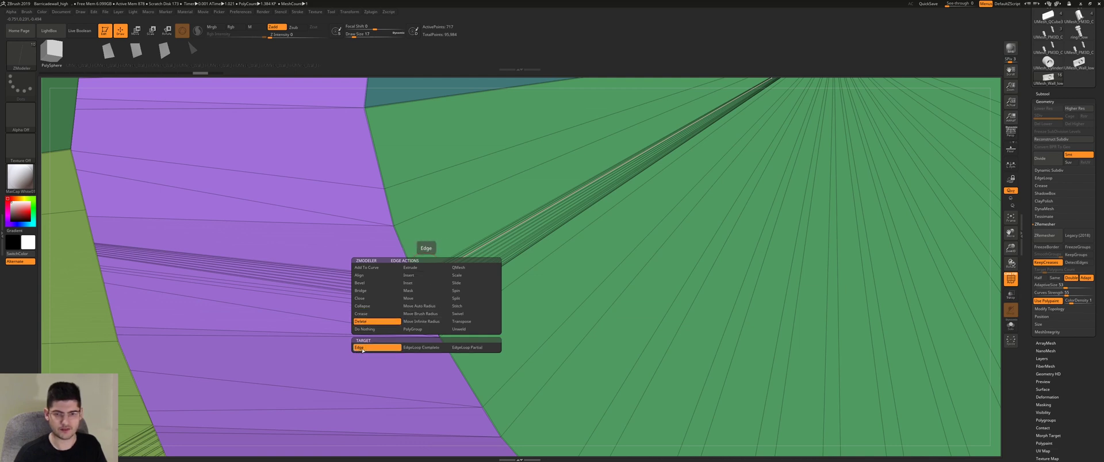
click(370, 348)
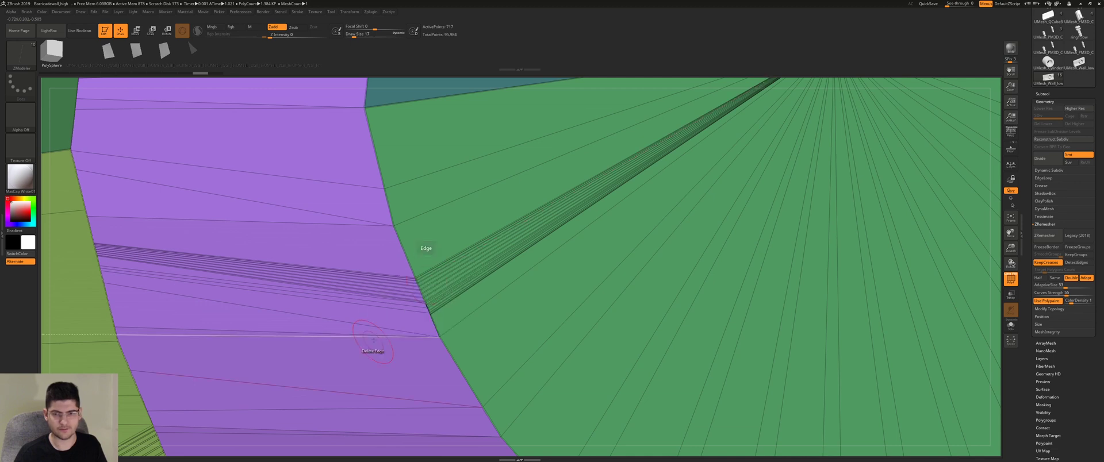
Delete several of the tightly packed edges running from the inner cylinder's rim to the centre of its end cap.
click(434, 279)
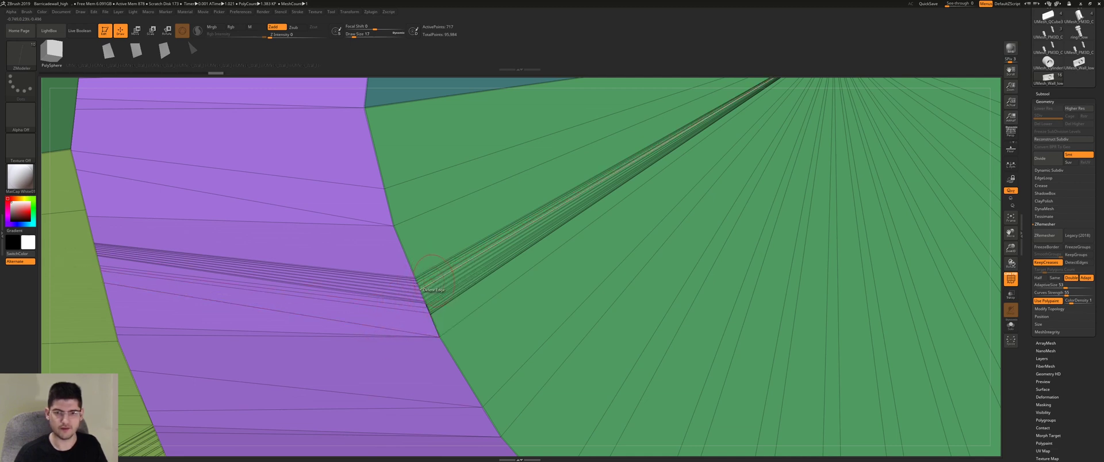
click(435, 281)
click(435, 281)
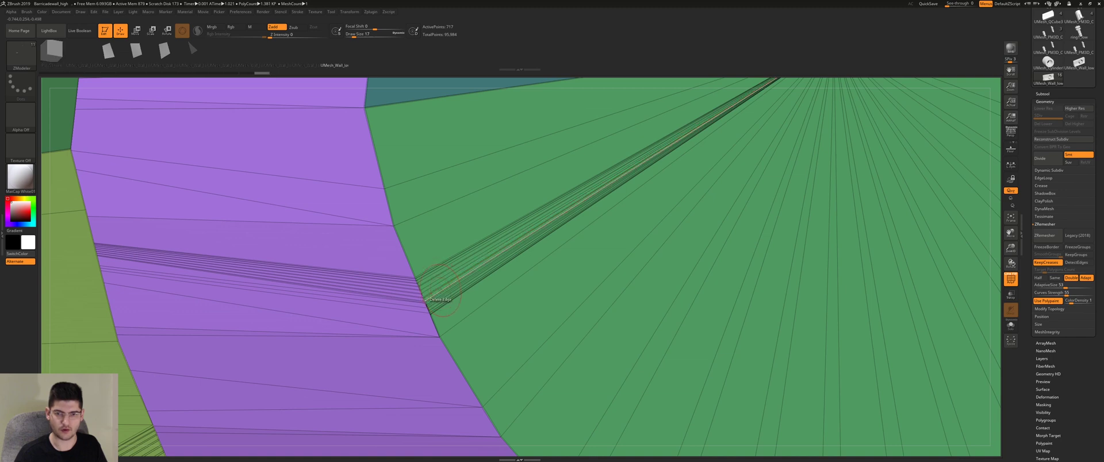
click(437, 284)
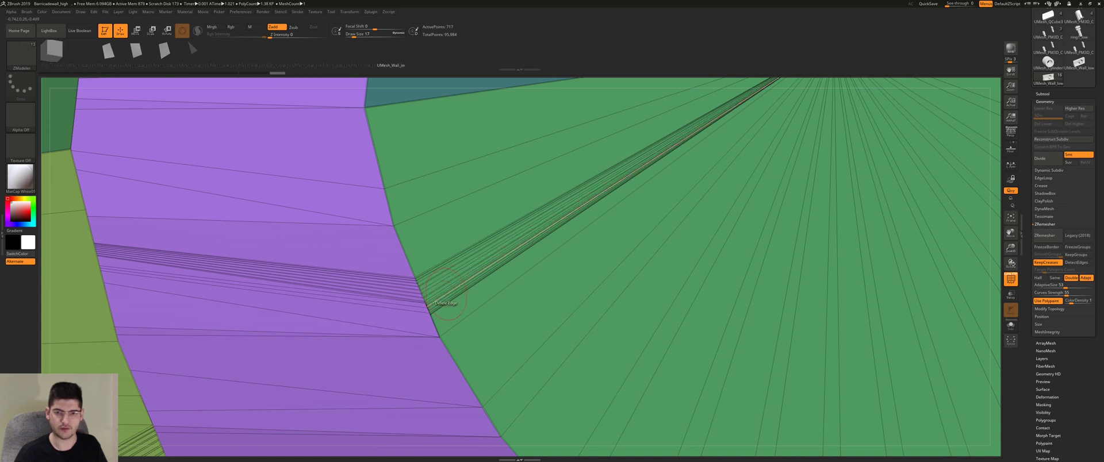
click(438, 258)
click(440, 262)
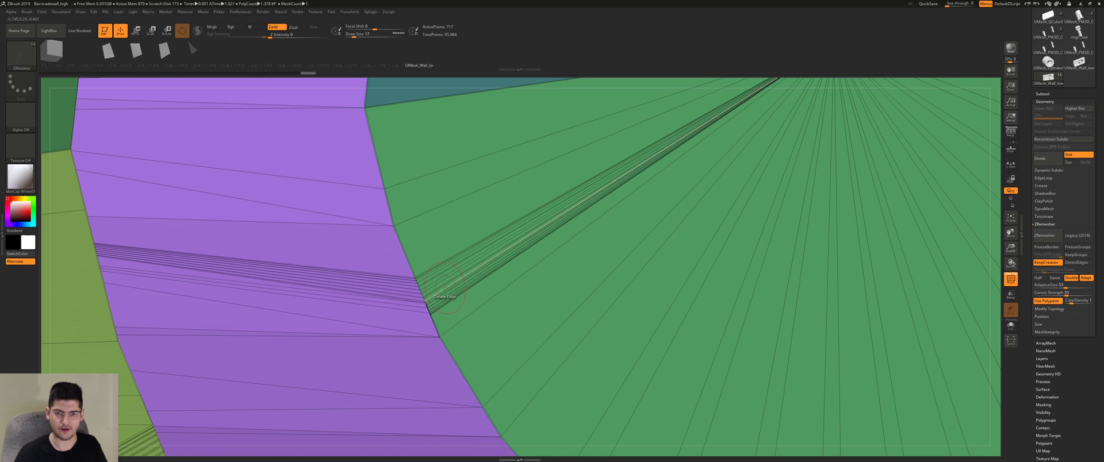
click(449, 295)
click(451, 295)
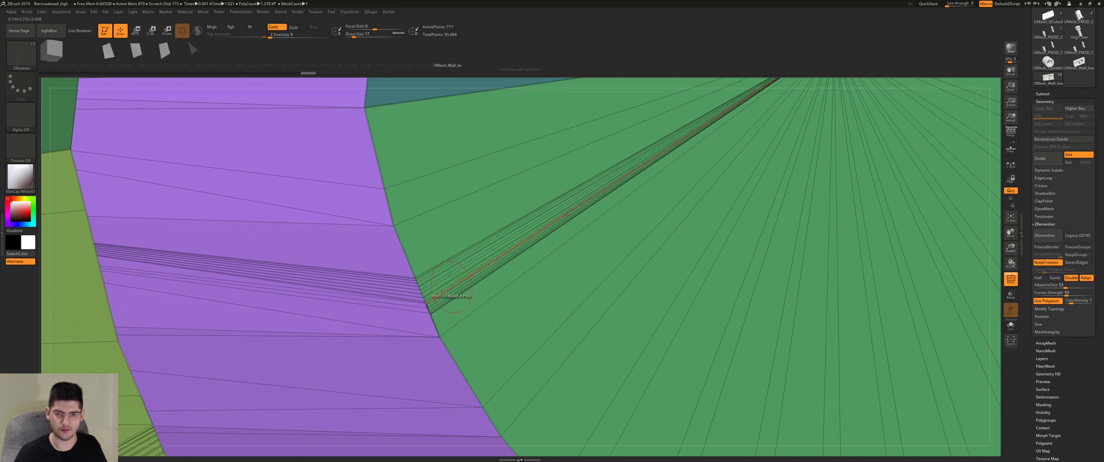
click(452, 299)
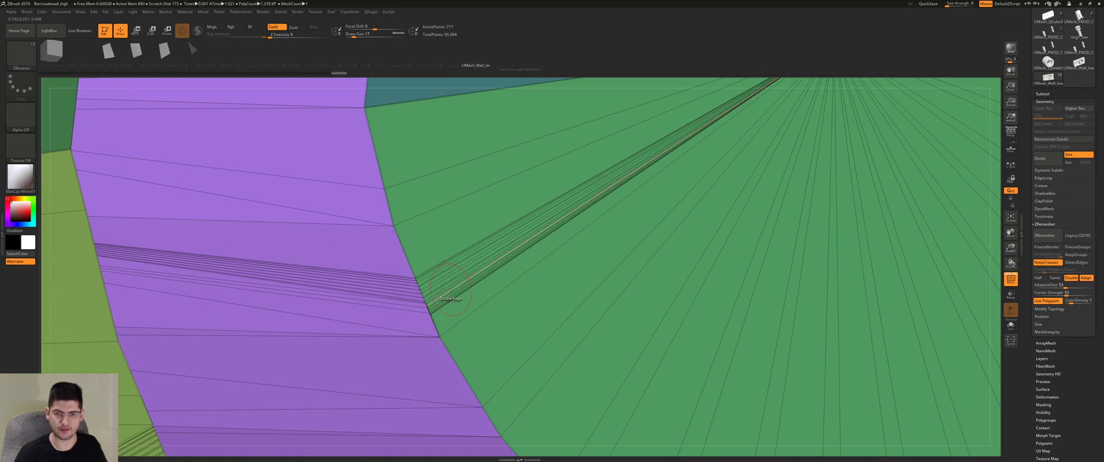
click(444, 289)
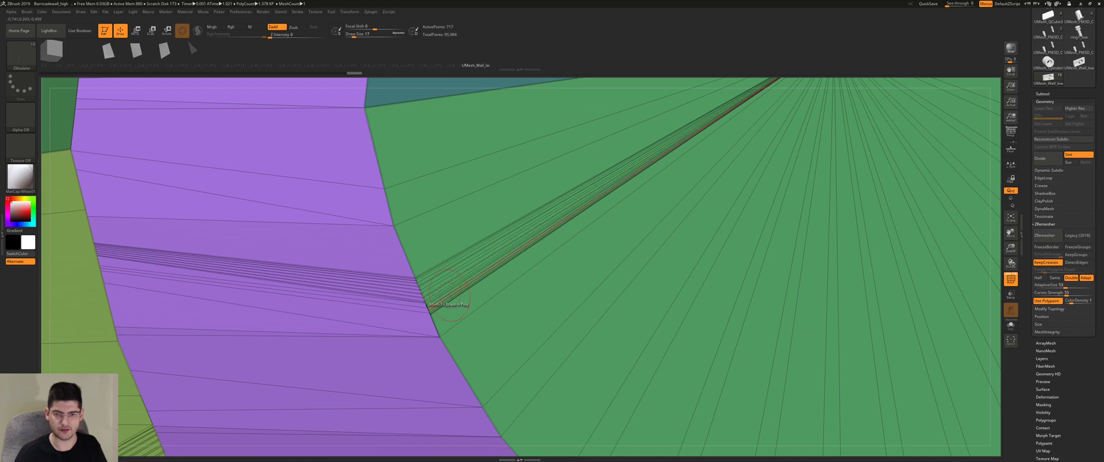
click(449, 279)
click(459, 263)
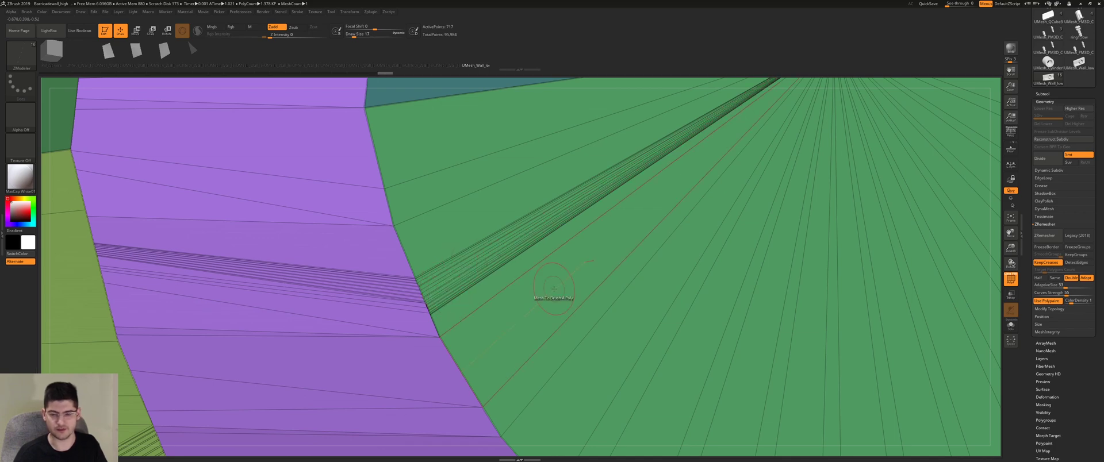
Remesh the cleaned-up wall with ZRemesher, with Keep Creases on and Keep Groups and Detect Edges off.
mouse_move(565, 339)
ctrl+right_down()
mouse_move(564, 207)
mouse_move(541, 124)
ctrl+right_up()
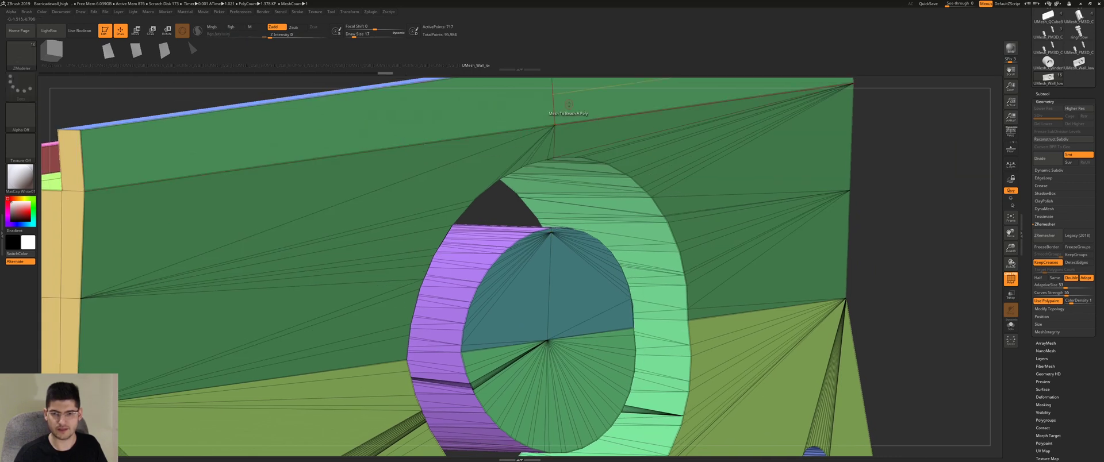
alt+right_drag(568, 323, 525, 262)
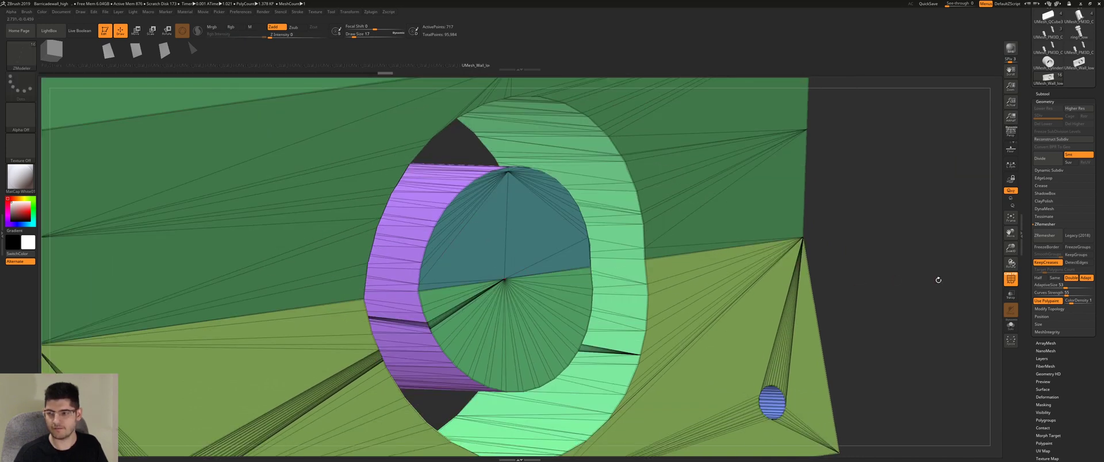
click(1055, 239)
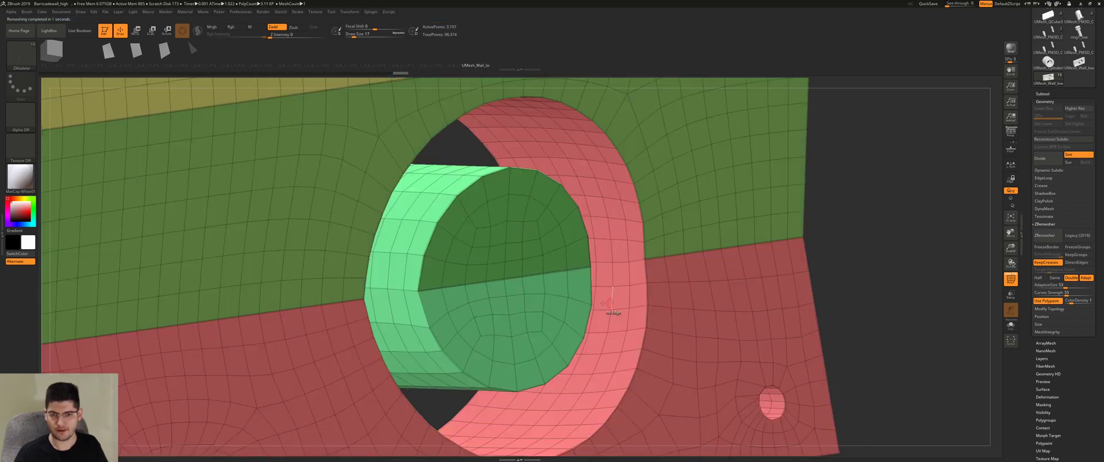
Inspect the remeshed wall from both sides with the polyframe on and off, checking the bend lines, circular recess, inner cylinder and small holes.
right_drag(540, 320, 699, 281)
key(shift+f)
mouse_move(260, 311)
alt+right_down()
mouse_move(401, 281)
mouse_move(313, 285)
mouse_move(345, 285)
alt+right_up()
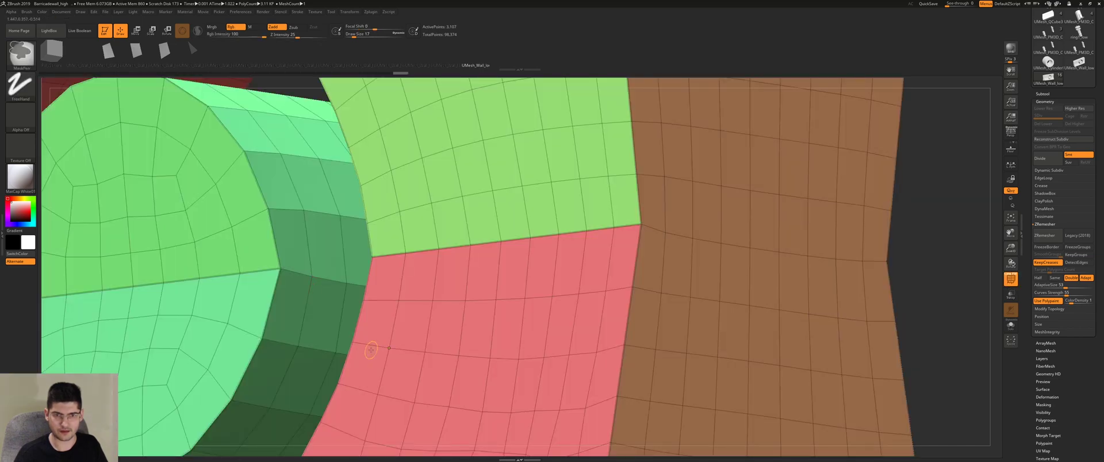
ctrl+right_drag(371, 349, 287, 247)
mouse_move(187, 310)
right_down()
mouse_move(405, 329)
mouse_move(415, 299)
right_up()
mouse_move(253, 297)
right_down()
mouse_move(526, 293)
mouse_move(647, 277)
right_up()
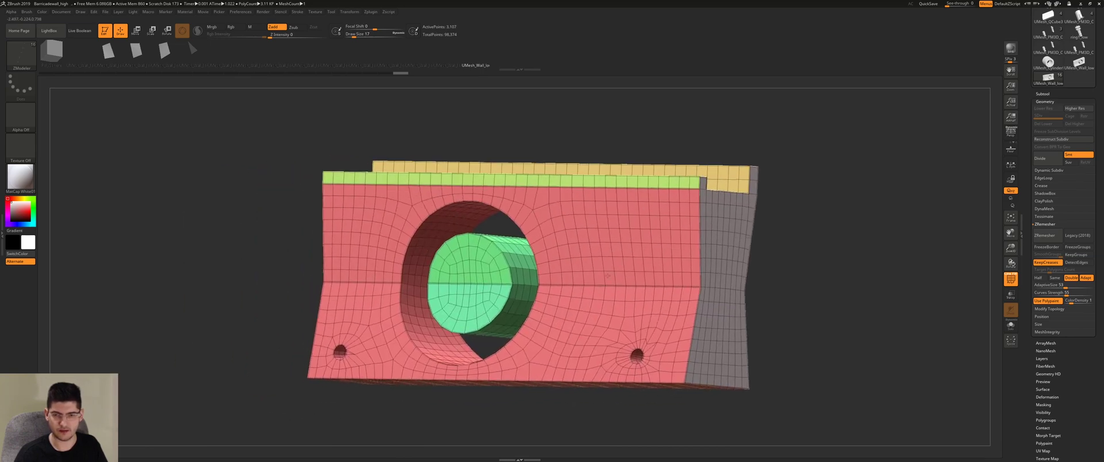
mouse_move(397, 273)
right_down()
mouse_move(423, 311)
mouse_move(530, 298)
mouse_move(529, 310)
right_up()
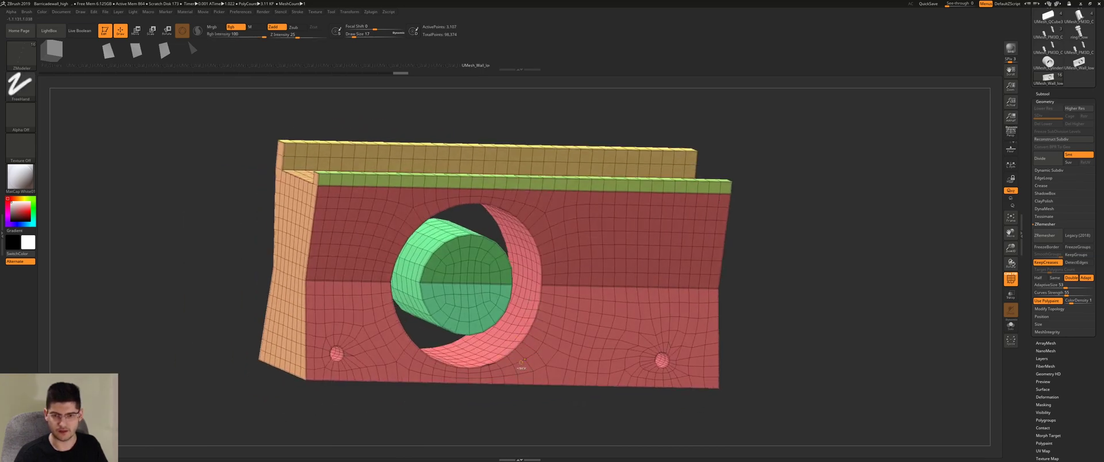
mouse_move(520, 368)
ctrl+right_down()
mouse_move(479, 377)
mouse_move(464, 402)
mouse_move(431, 333)
mouse_move(446, 333)
mouse_move(393, 326)
mouse_move(384, 295)
ctrl+right_up()
key(shift+f)
key(shift+f)
right_drag(352, 269, 637, 245)
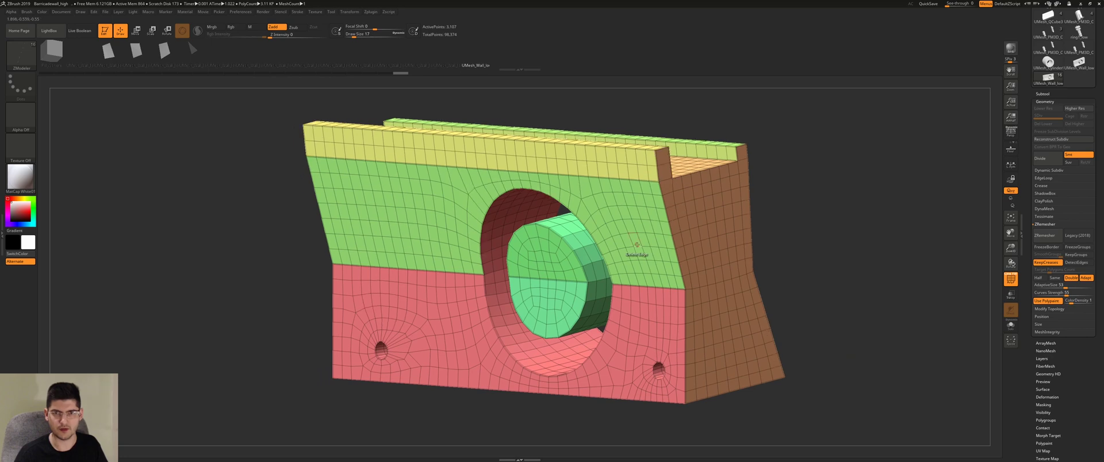
right_drag(535, 237, 541, 240)
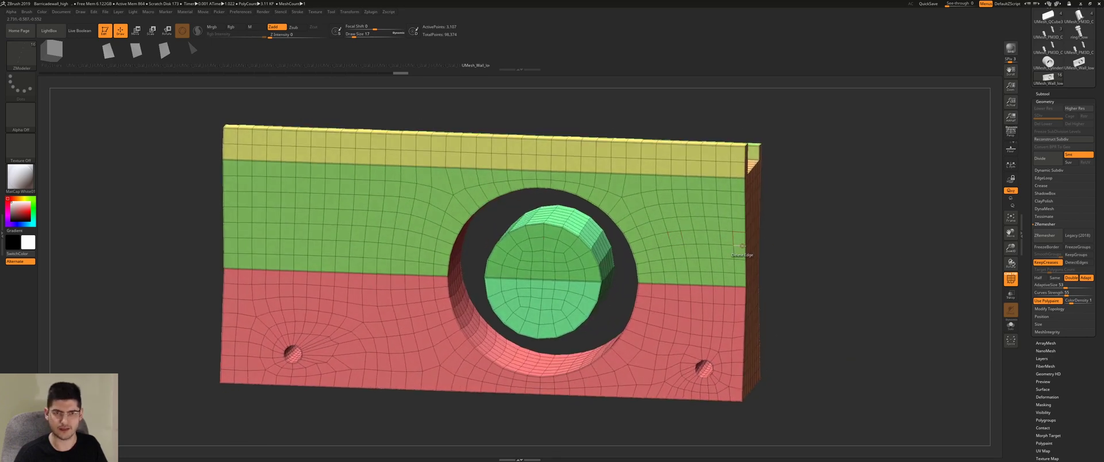